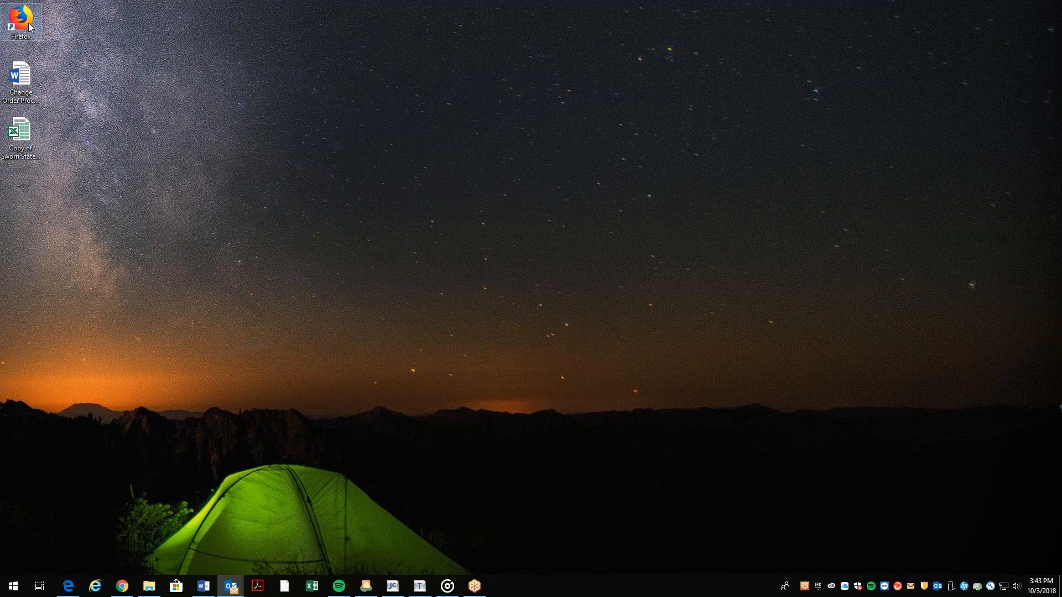
{"action": "double_click", "coordinate": [28, 24]}
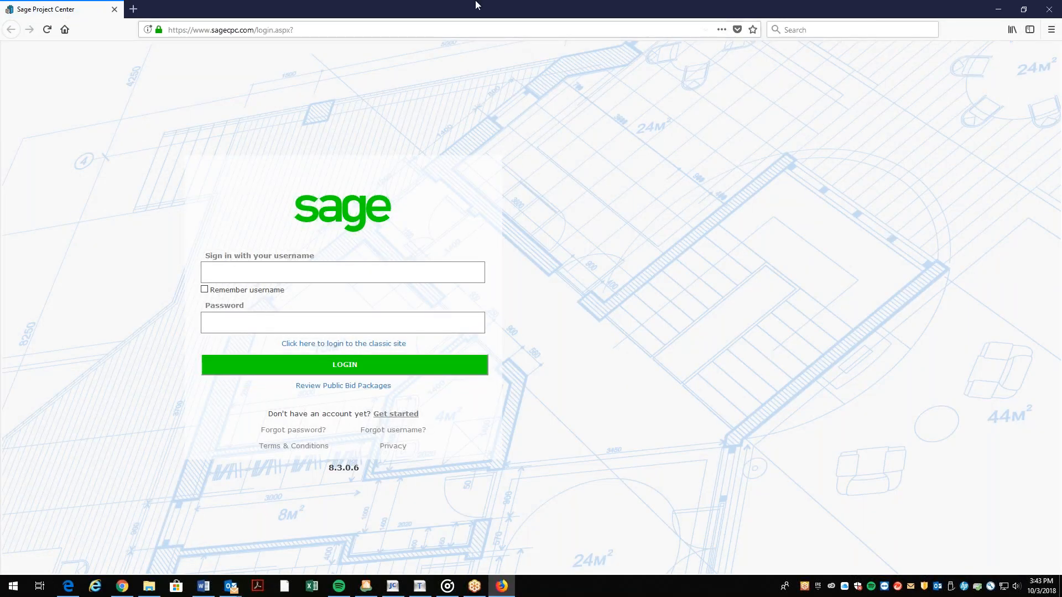
{"action": "left_click", "coordinate": [1040, 12]}
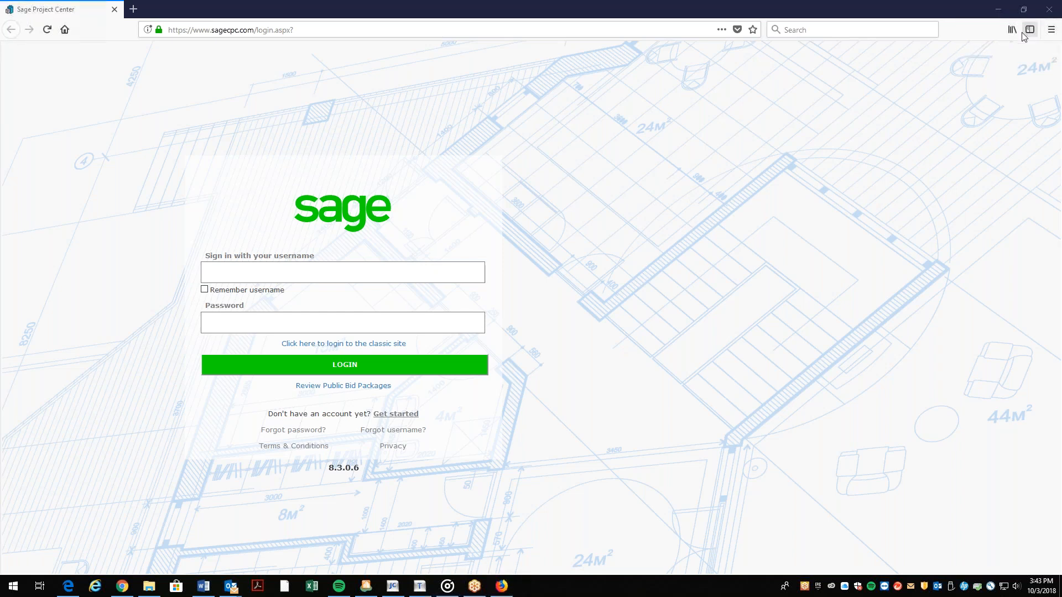
{"action": "left_click", "coordinate": [1054, 33]}
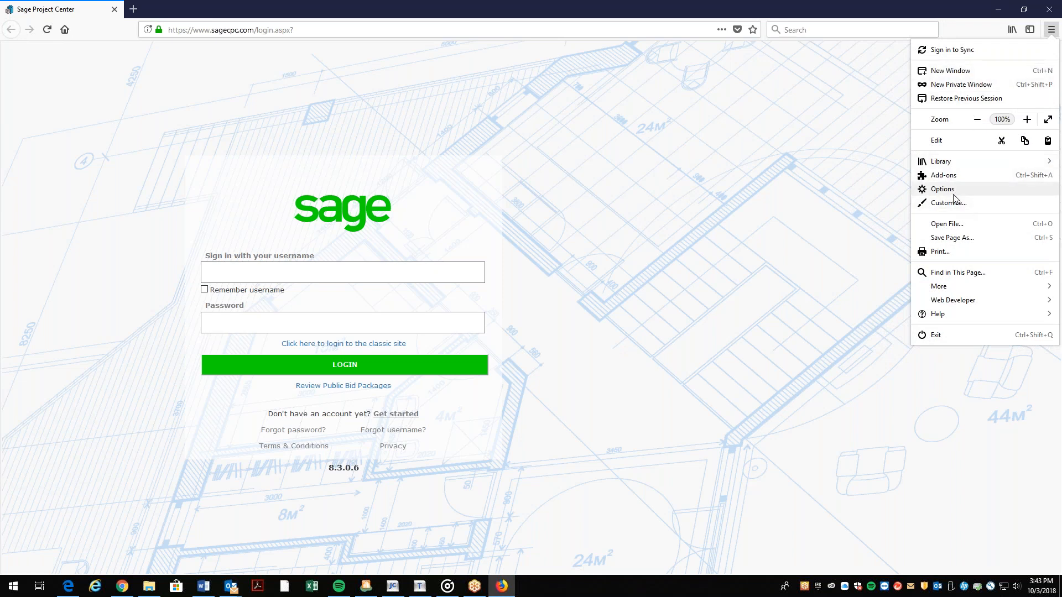
{"action": "left_click", "coordinate": [939, 192]}
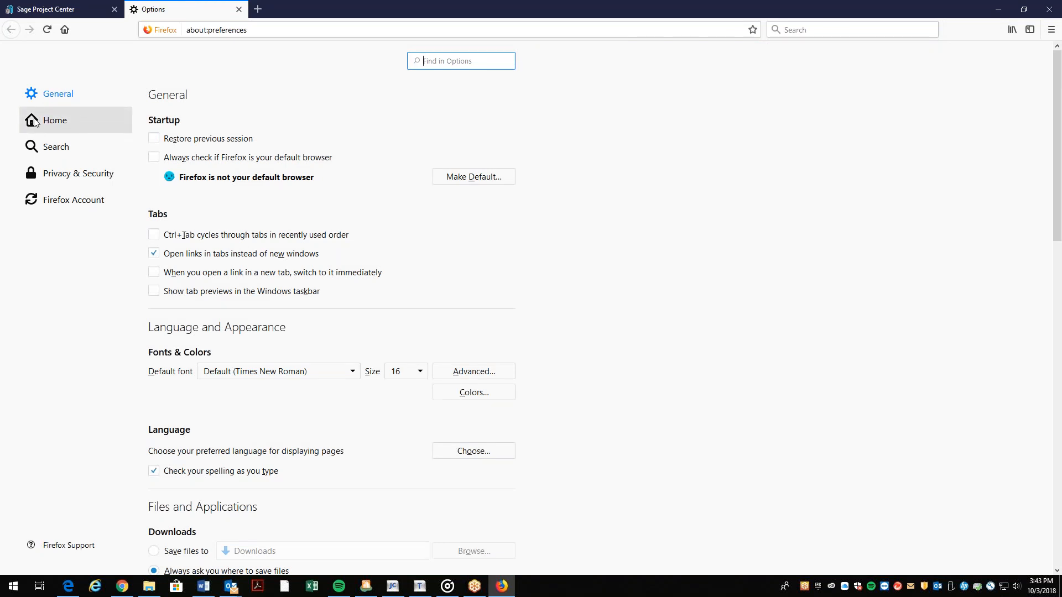
{"action": "left_click", "coordinate": [34, 121]}
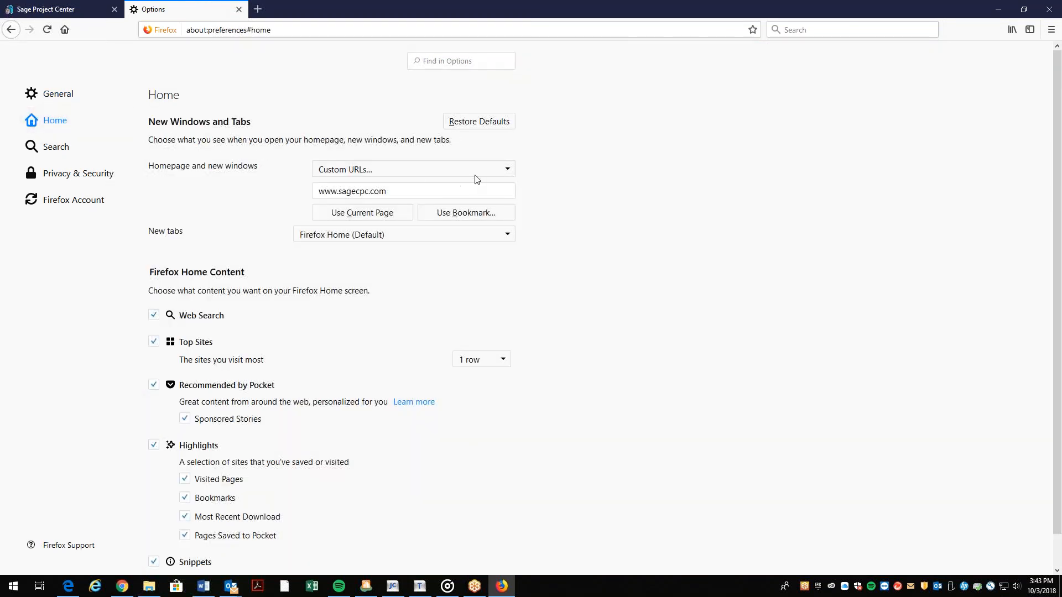
{"action": "left_click", "coordinate": [509, 172]}
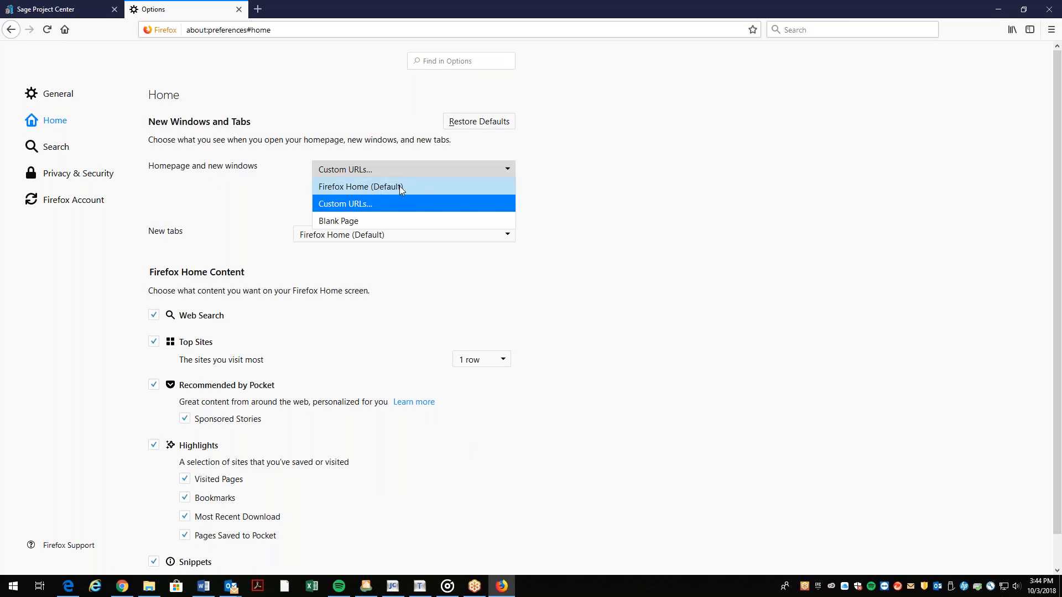
{"action": "left_click", "coordinate": [341, 204]}
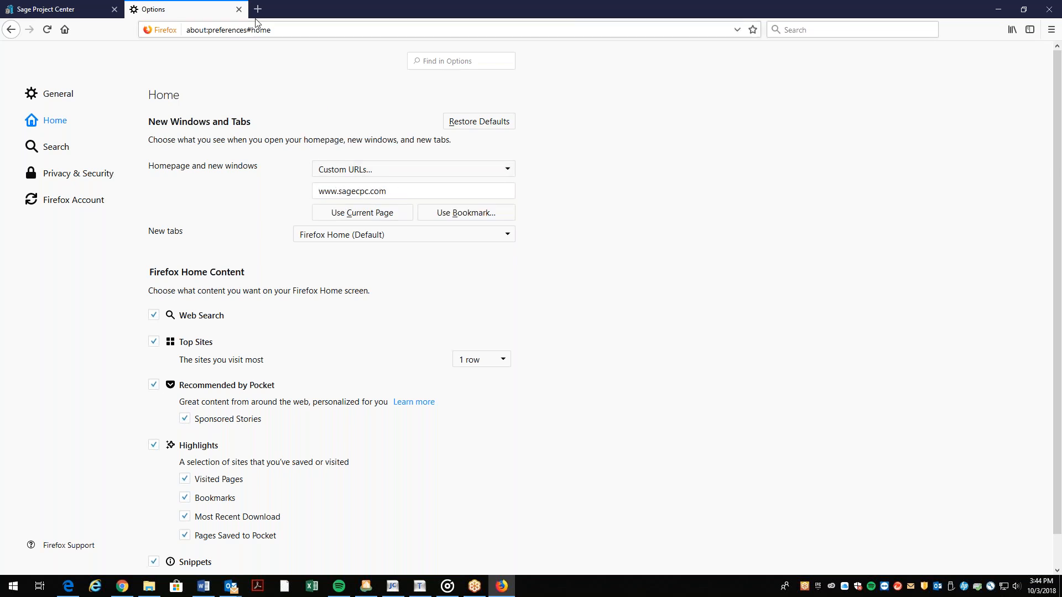
{"action": "left_click", "coordinate": [1045, 10]}
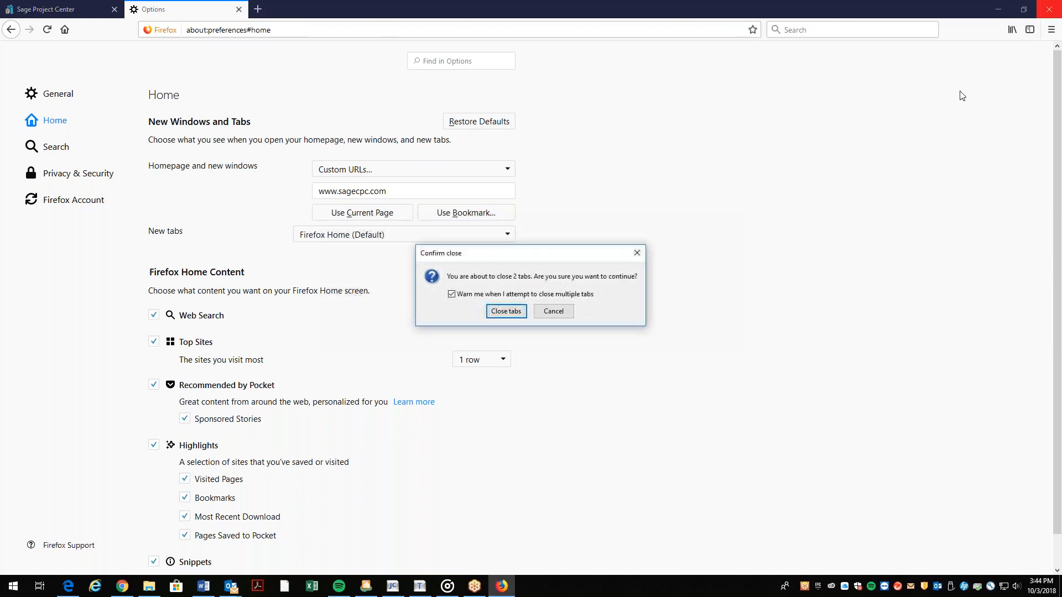
{"action": "left_click", "coordinate": [507, 310]}
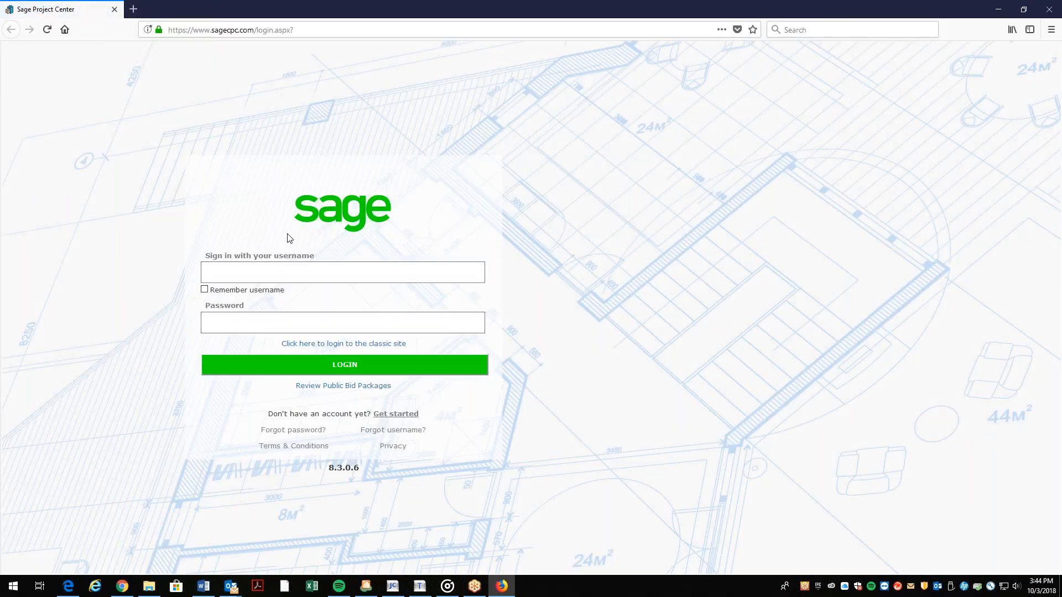
Log in with the user's e-mail and password, declining Firefox's offer to save the login.
{"action": "left_click", "coordinate": [347, 262]}
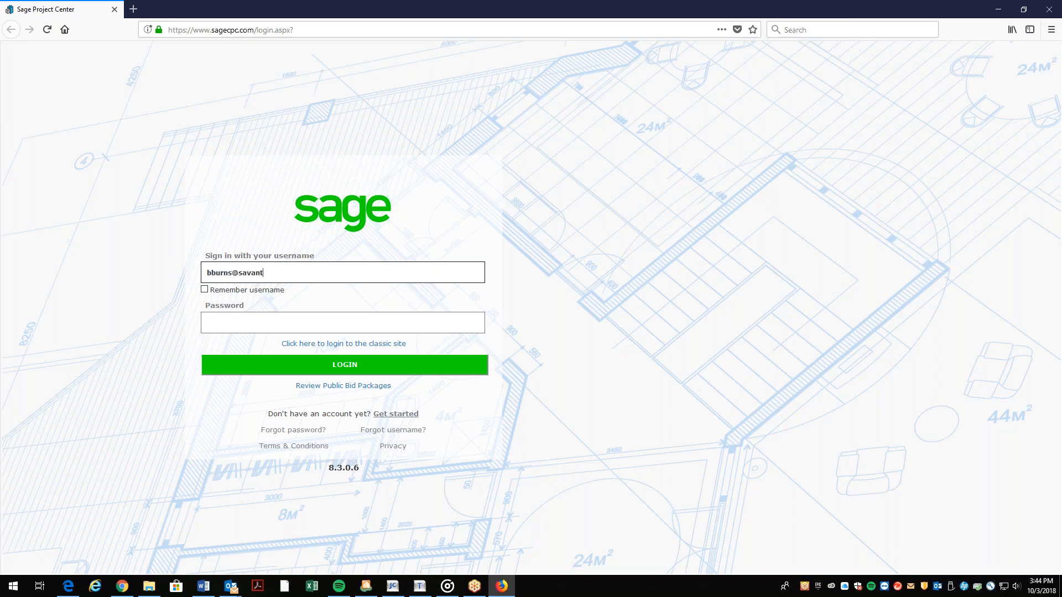
{"action": "key", "text": "Tab"}
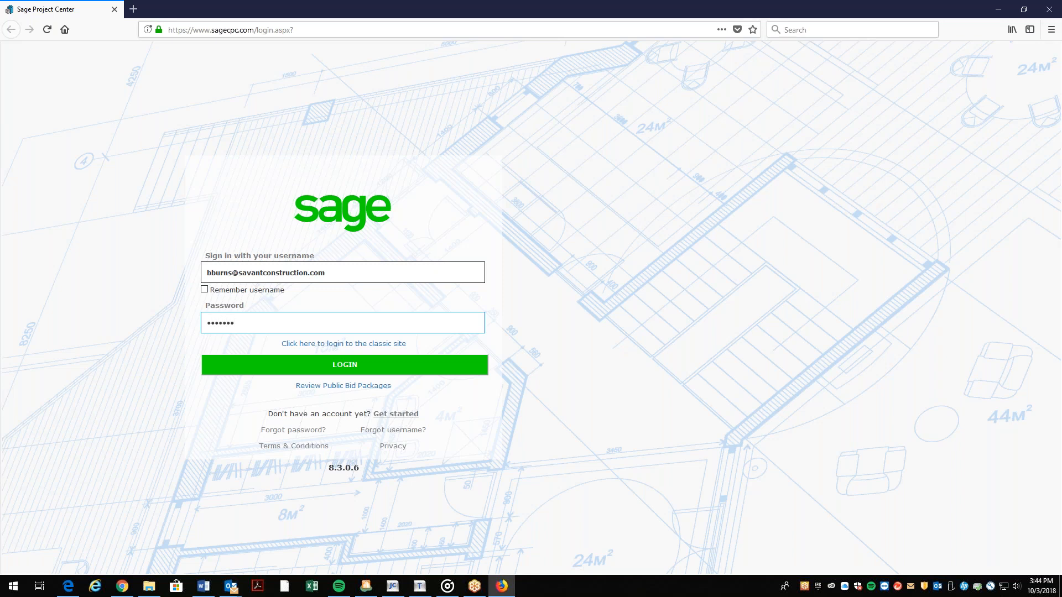
{"action": "key", "text": "Return"}
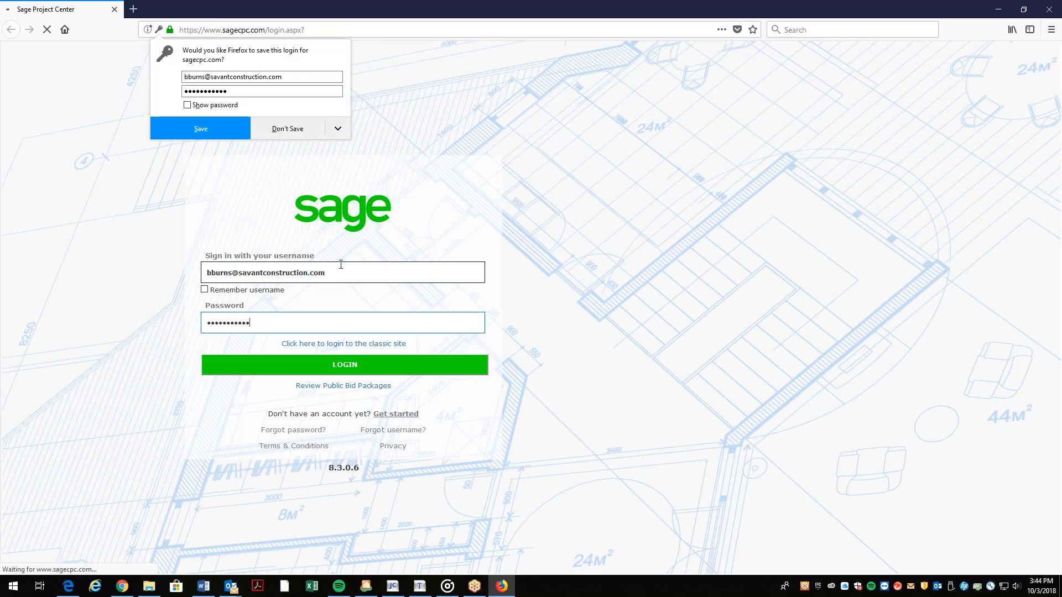
{"action": "left_click", "coordinate": [286, 137]}
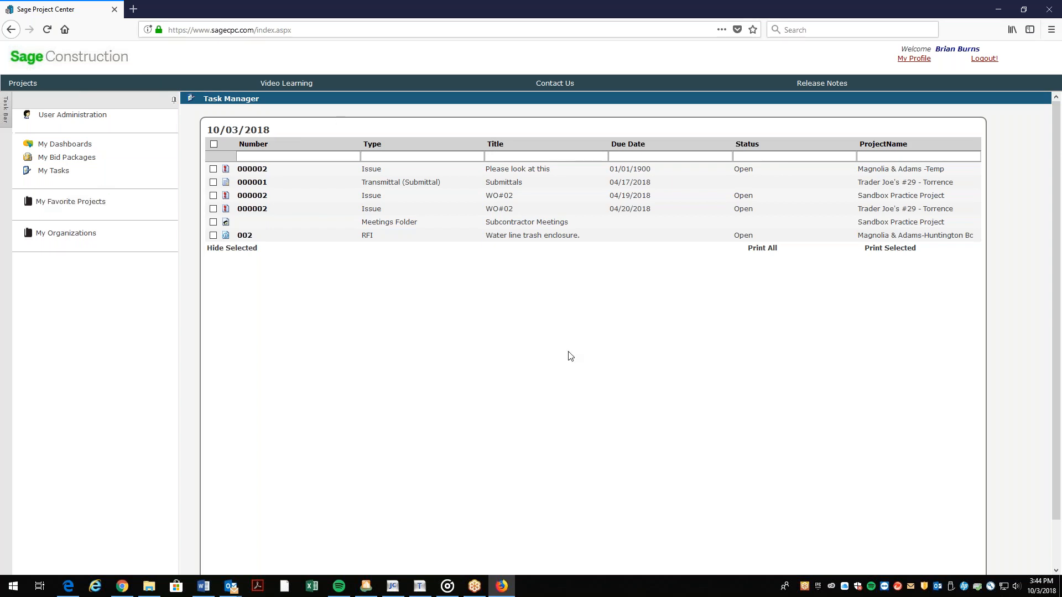
Dismiss the notification and pick Magnolia & Adams -Temp from the Projects list.
{"action": "left_click", "coordinate": [1043, 501]}
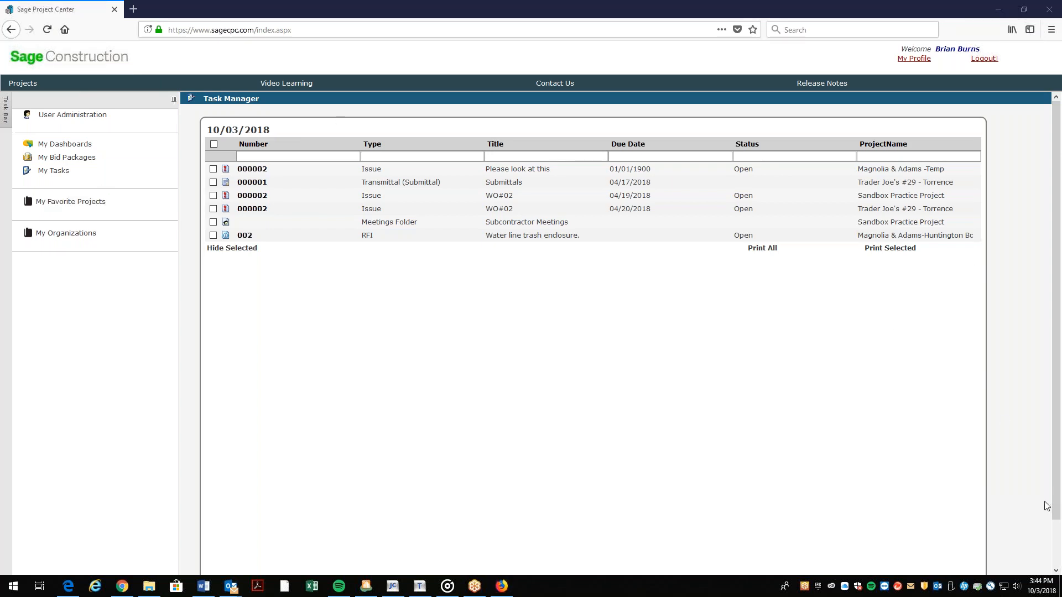
{"action": "left_click", "coordinate": [25, 86]}
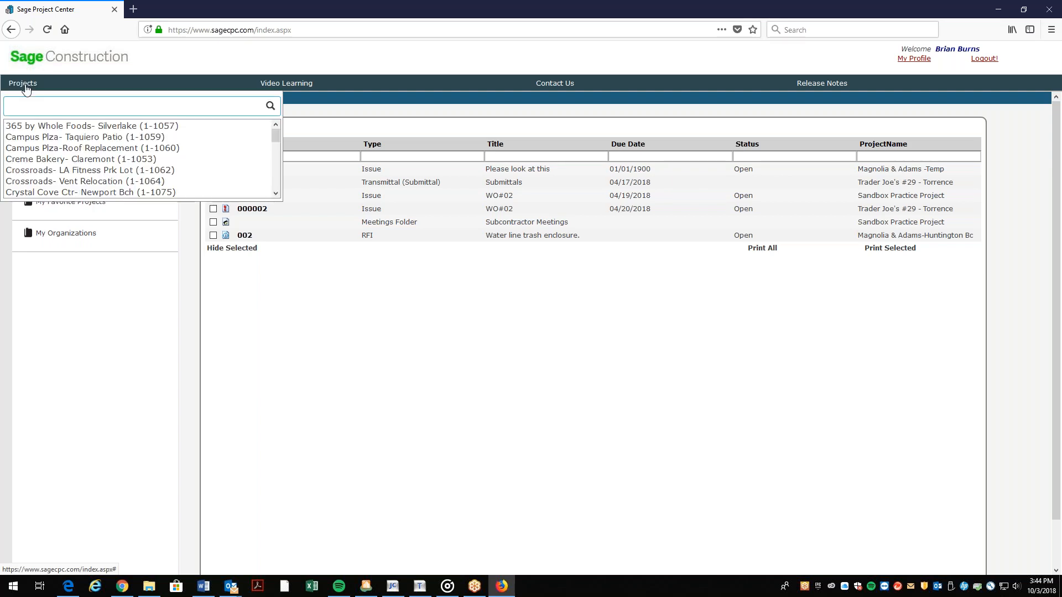
{"action": "scroll", "coordinate": [159, 162], "scroll_direction": "down", "scroll_amount": 5}
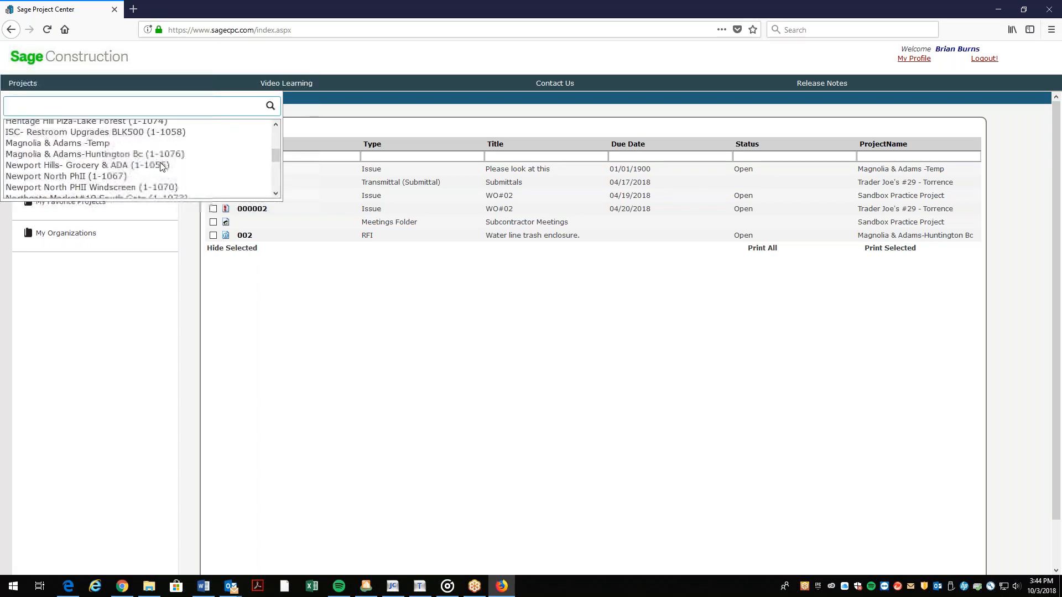
{"action": "scroll", "coordinate": [153, 162], "scroll_direction": "up", "scroll_amount": 3}
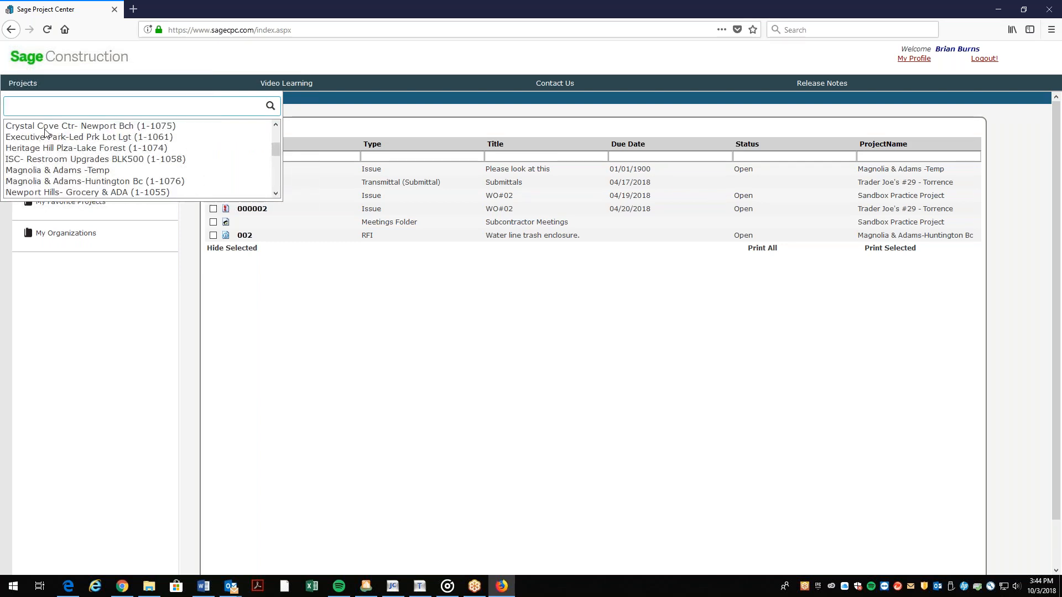
{"action": "left_click", "coordinate": [49, 171]}
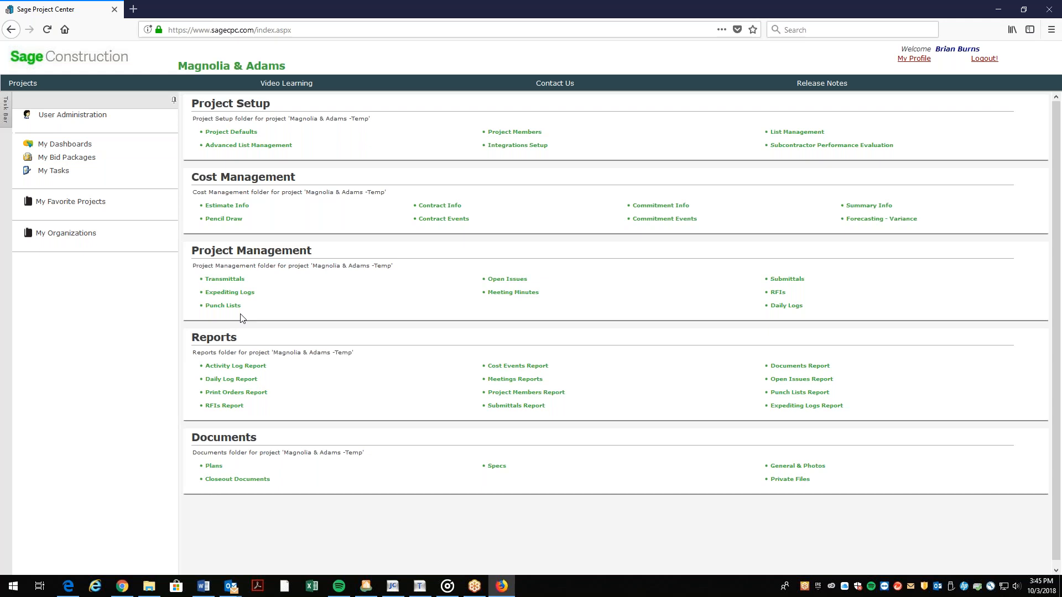
Go to Project Management RFIs, open the Savant RFIs folder and create new RFI 018.
{"action": "left_click", "coordinate": [777, 293]}
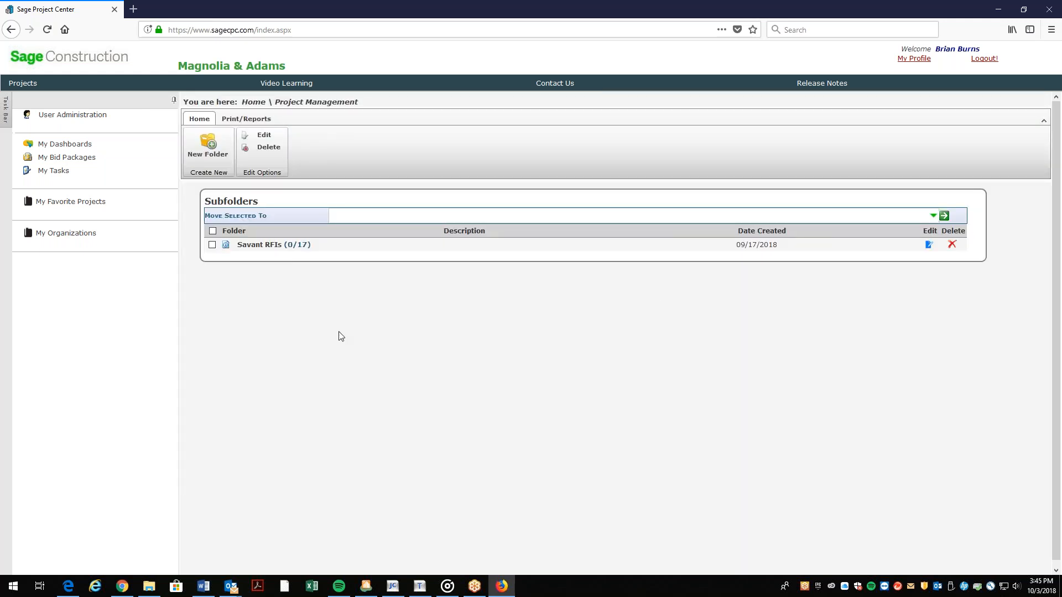
{"action": "left_click", "coordinate": [258, 247]}
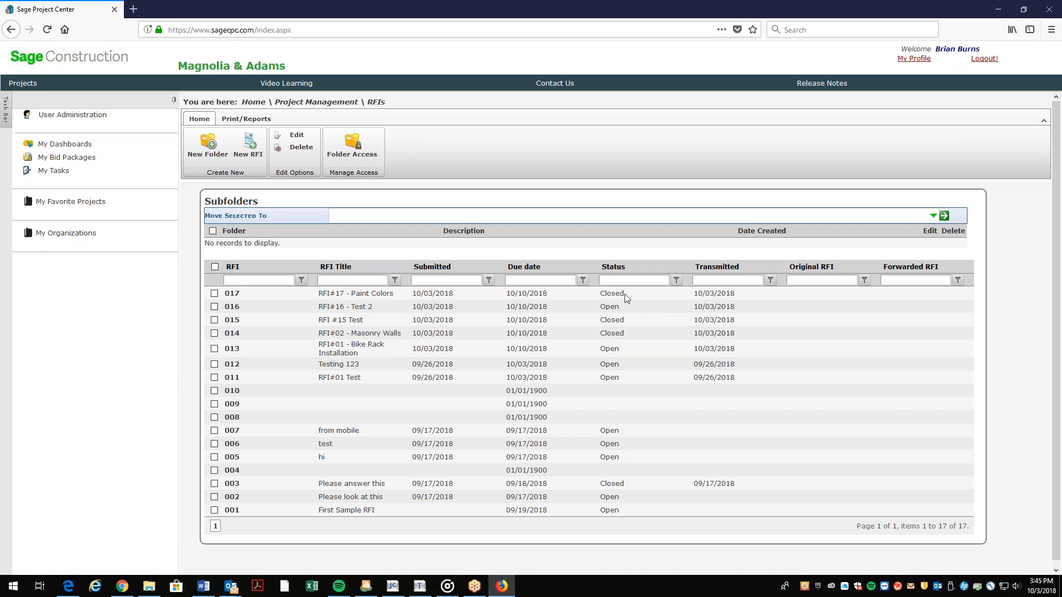
{"action": "left_click", "coordinate": [250, 155]}
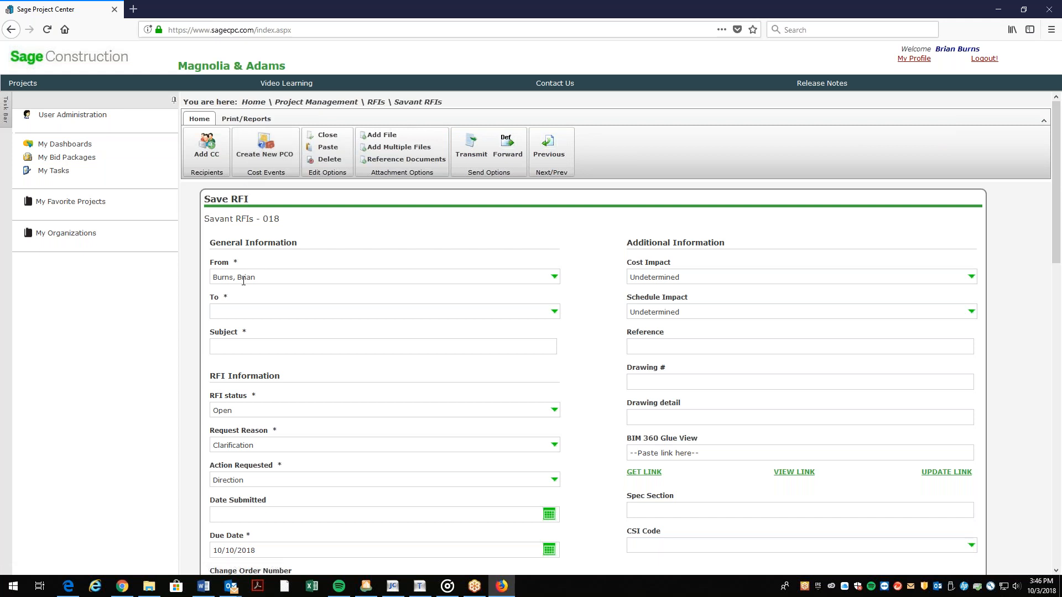
Choose the logged-in user as the RFI's From sender.
{"action": "left_click", "coordinate": [554, 277]}
{"action": "scroll", "coordinate": [304, 360], "scroll_direction": "down", "scroll_amount": 5}
{"action": "scroll", "coordinate": [304, 360], "scroll_direction": "up", "scroll_amount": 5}
{"action": "left_click", "coordinate": [284, 365]}
Set the To recipient to the user's printer contact.
{"action": "left_click", "coordinate": [554, 312]}
{"action": "scroll", "coordinate": [343, 380], "scroll_direction": "down", "scroll_amount": 2}
{"action": "scroll", "coordinate": [343, 380], "scroll_direction": "down", "scroll_amount": 5}
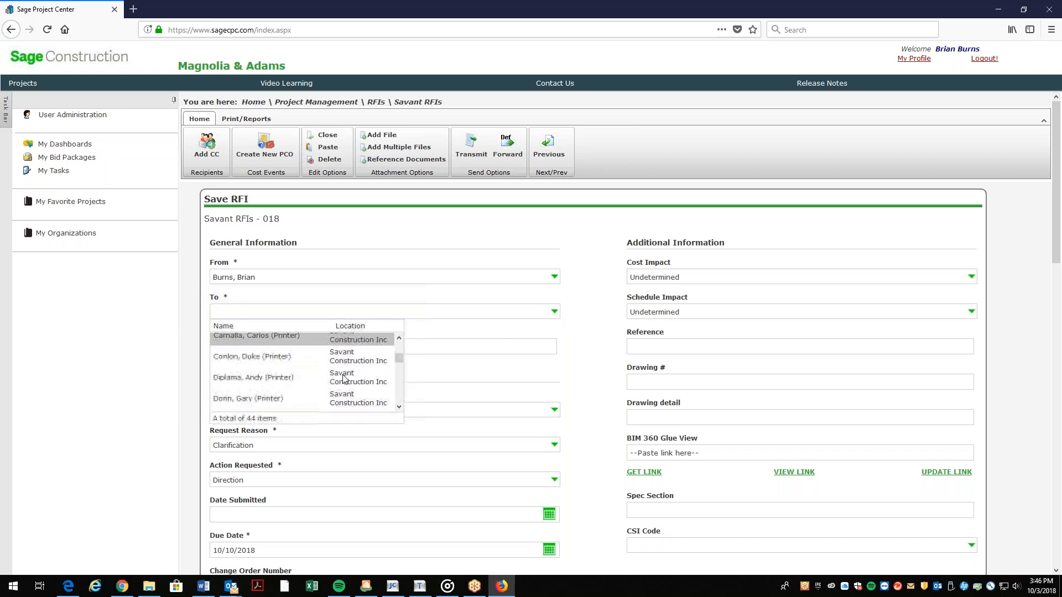
{"action": "scroll", "coordinate": [343, 376], "scroll_direction": "down", "scroll_amount": 5}
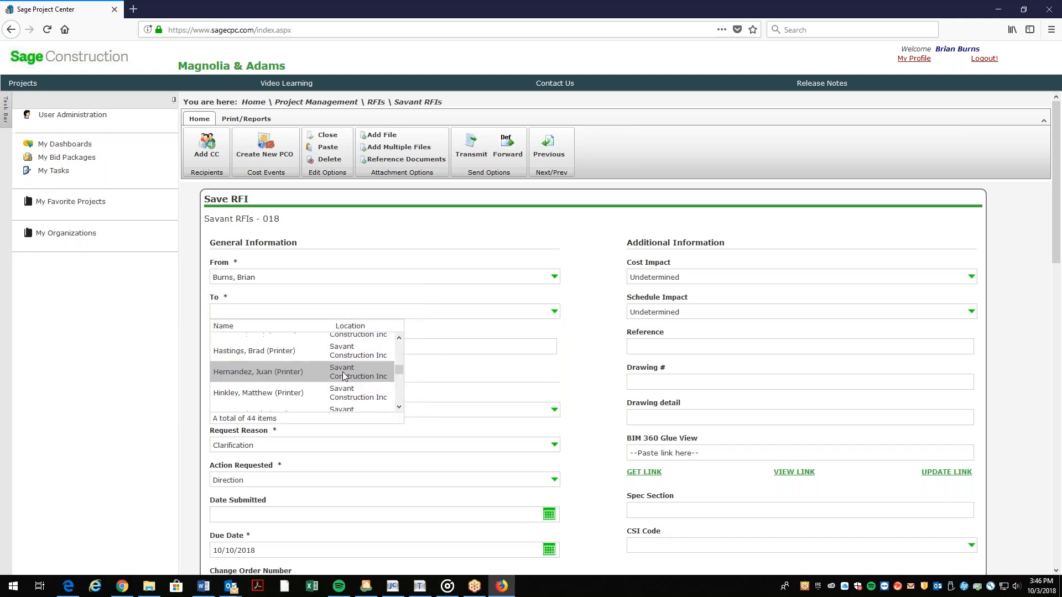
{"action": "scroll", "coordinate": [344, 376], "scroll_direction": "up", "scroll_amount": 5}
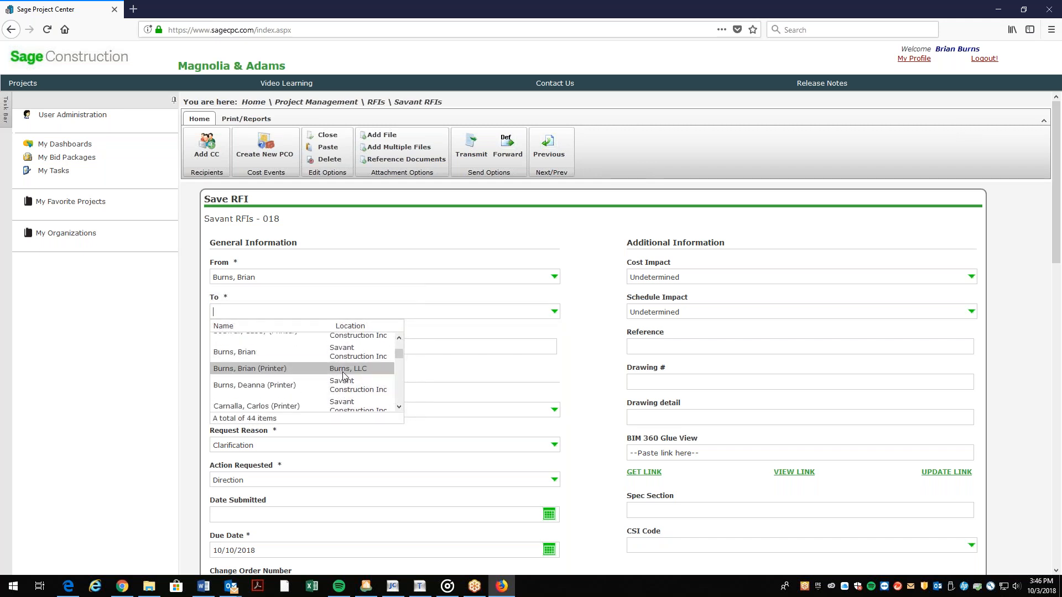
{"action": "left_click", "coordinate": [283, 373]}
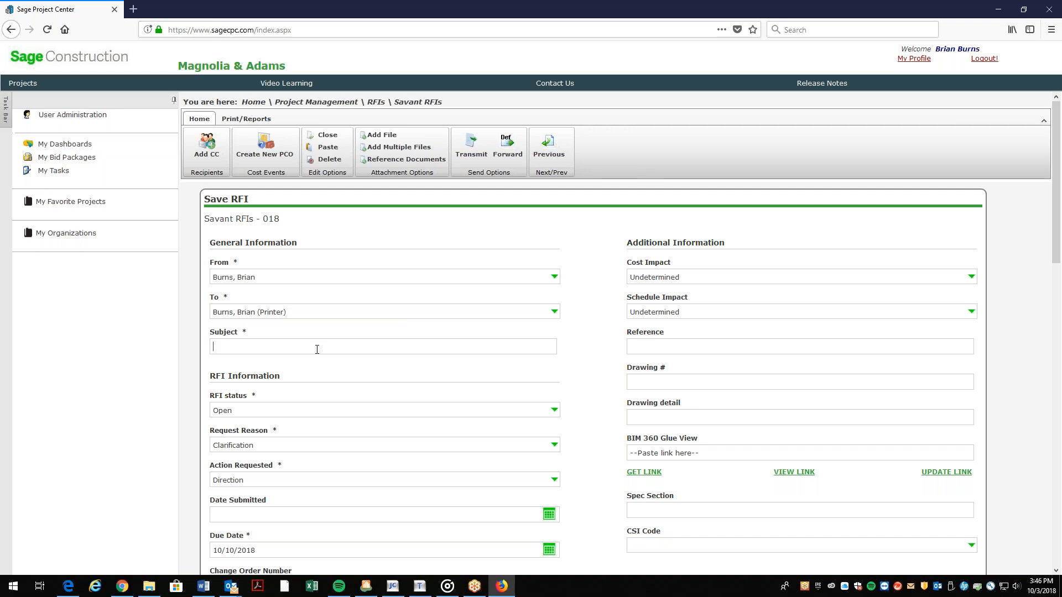
Enter the subject 'RFI# 18 - Stone Veneer' and keep Clarification as the request reason.
{"action": "type", "text": "RFI# 18"}
{"action": "type", "text": "- Stone Veneer"}
{"action": "left_click", "coordinate": [530, 451]}
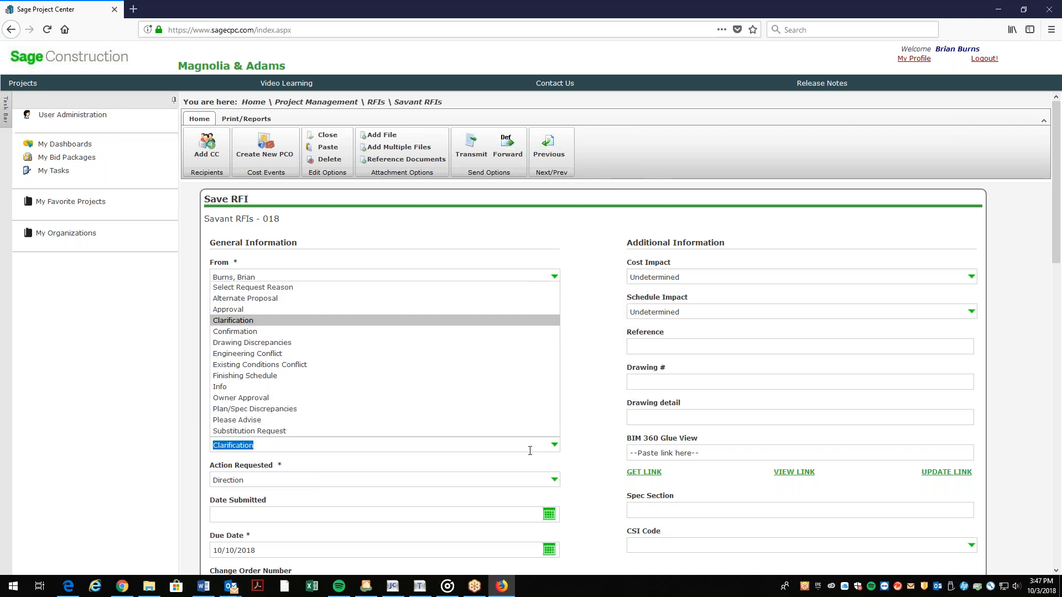
{"action": "left_click", "coordinate": [252, 323]}
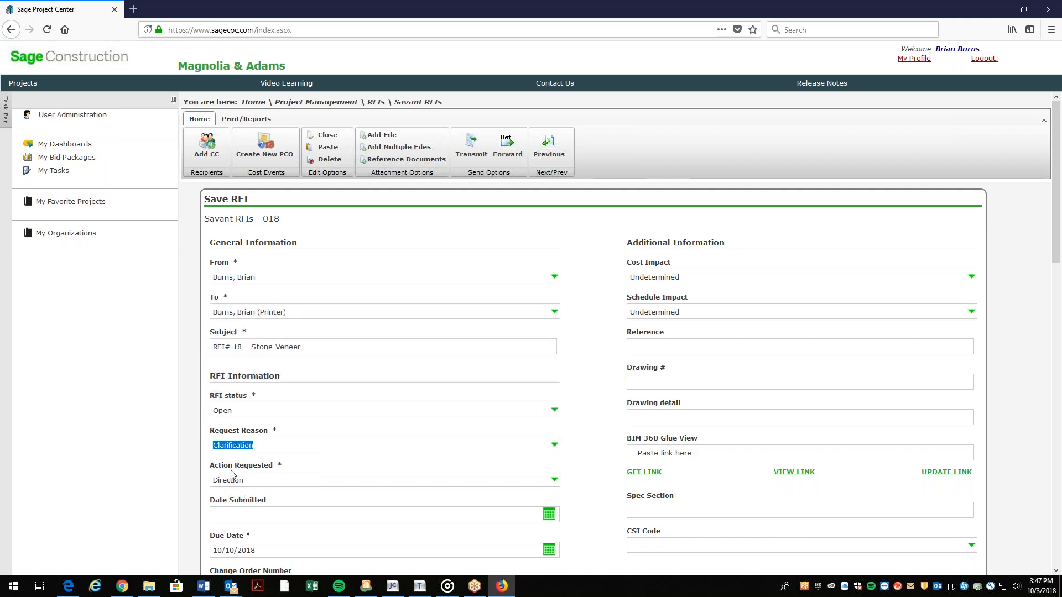
Set Action Requested to Direction and Date Submitted to October 3, 2018.
{"action": "left_click", "coordinate": [554, 480]}
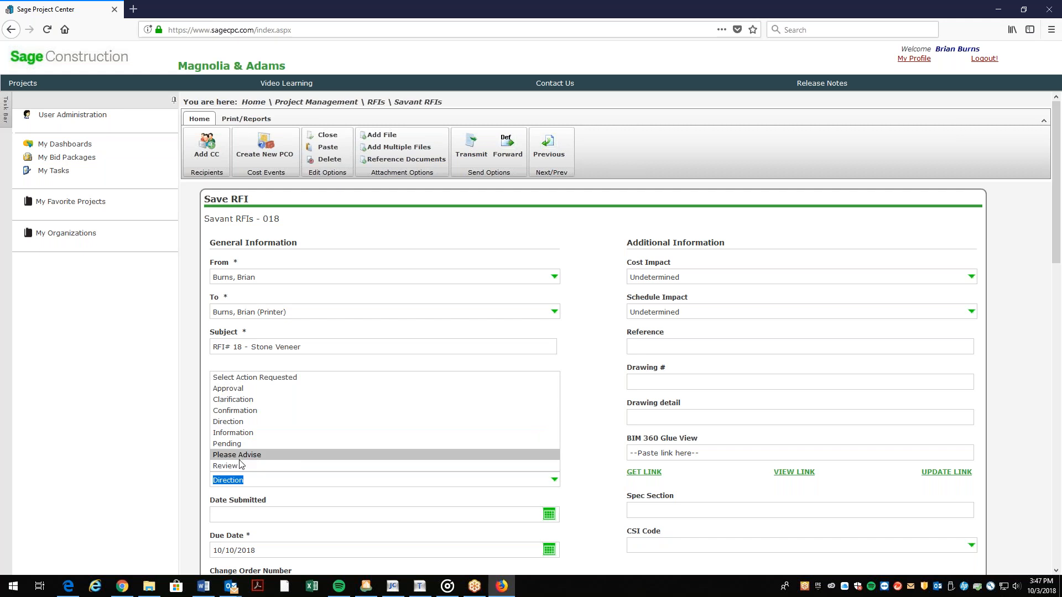
{"action": "left_click", "coordinate": [246, 422]}
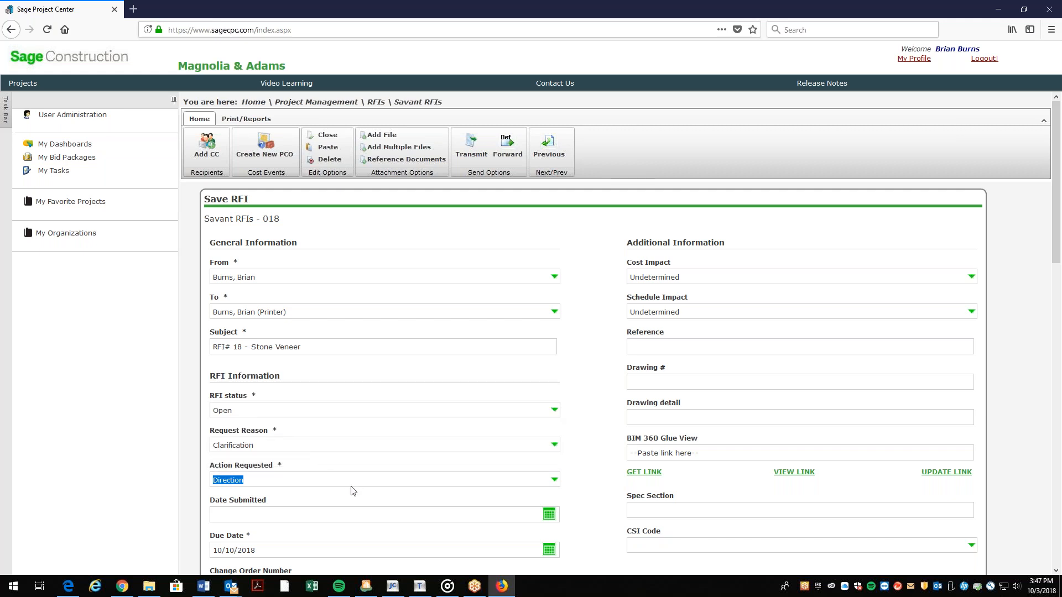
{"action": "left_click", "coordinate": [549, 514]}
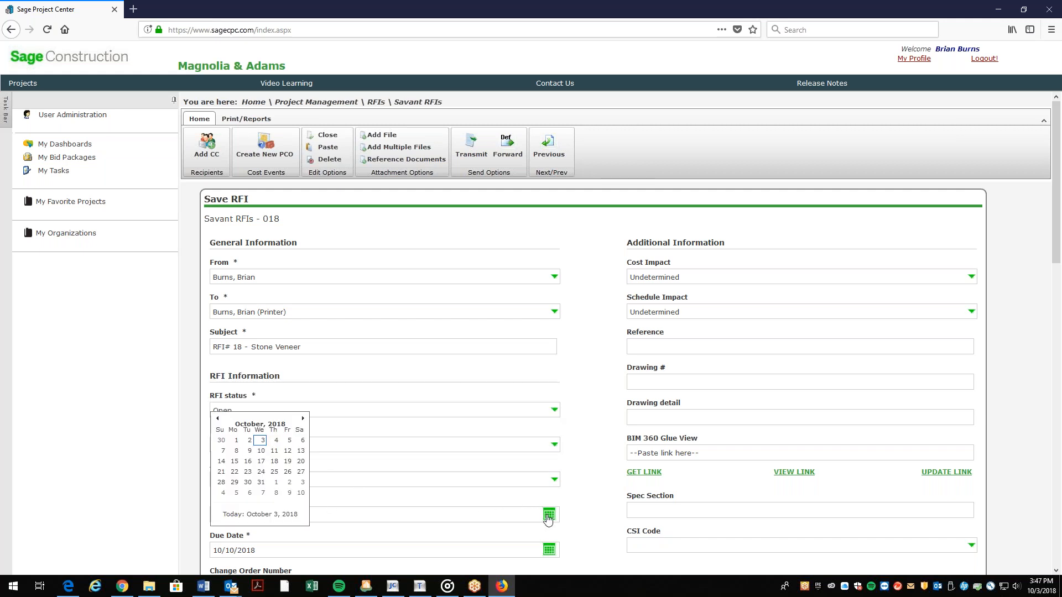
{"action": "left_click", "coordinate": [263, 440]}
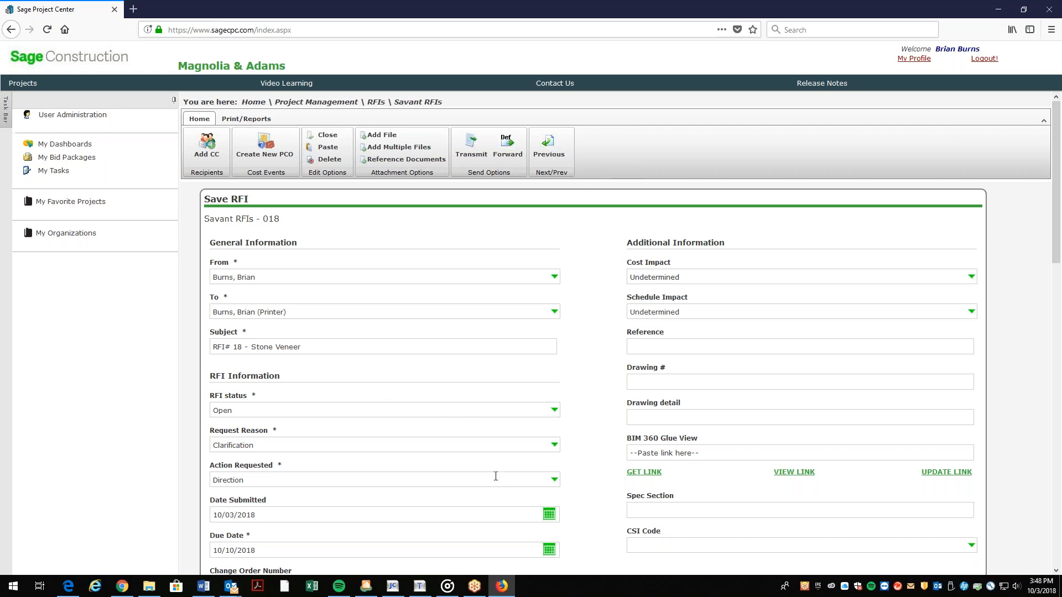
Leave both Cost Impact and Schedule Impact as Undetermined.
{"action": "left_click", "coordinate": [972, 277]}
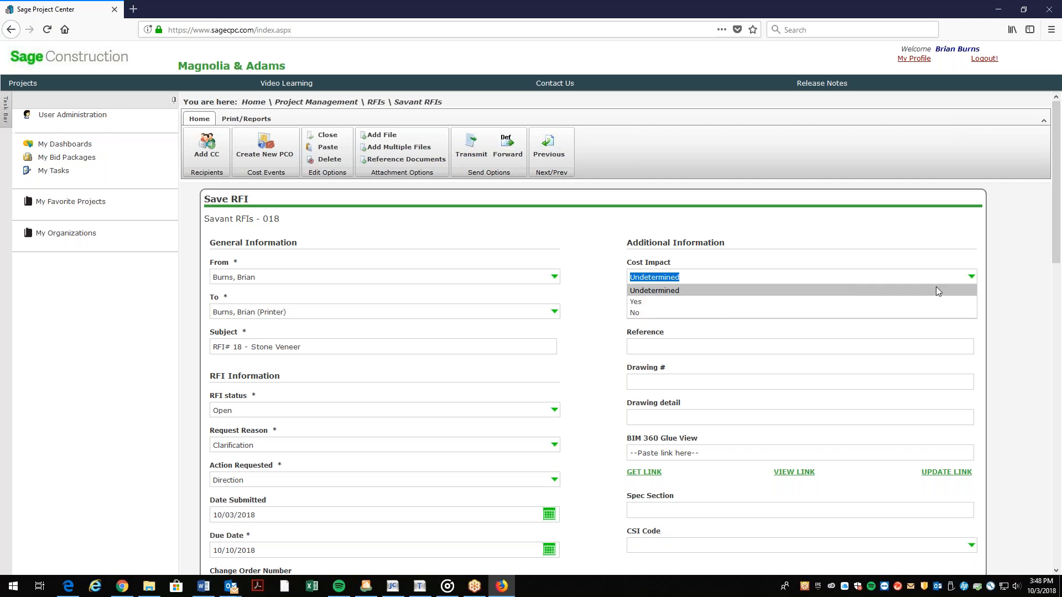
{"action": "left_click", "coordinate": [973, 277]}
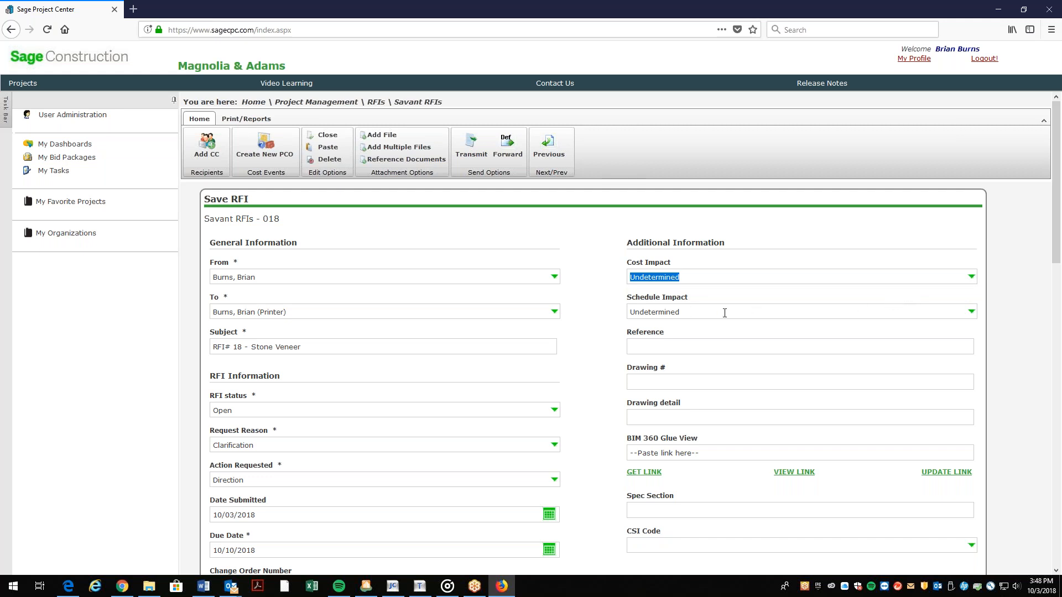
{"action": "left_click", "coordinate": [972, 312]}
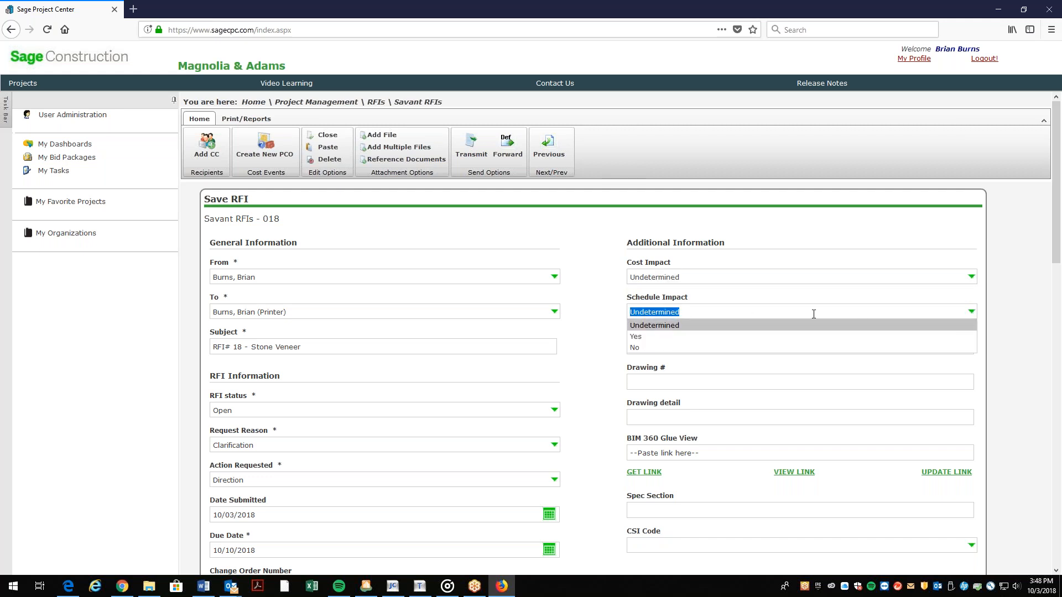
{"action": "left_click", "coordinate": [658, 326]}
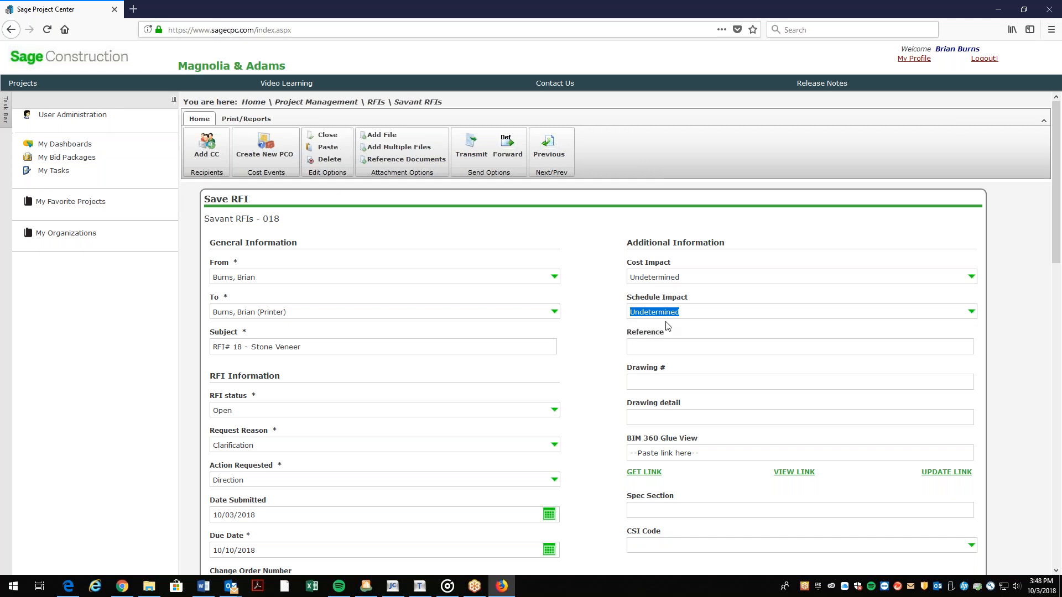
Enter reference 'Seat Wall Near Bldg A', drawing # A1.1 and drawing detail A1.1/8.
{"action": "left_click", "coordinate": [690, 344]}
{"action": "type", "text": "Seat Wall Newr Bldg A"}
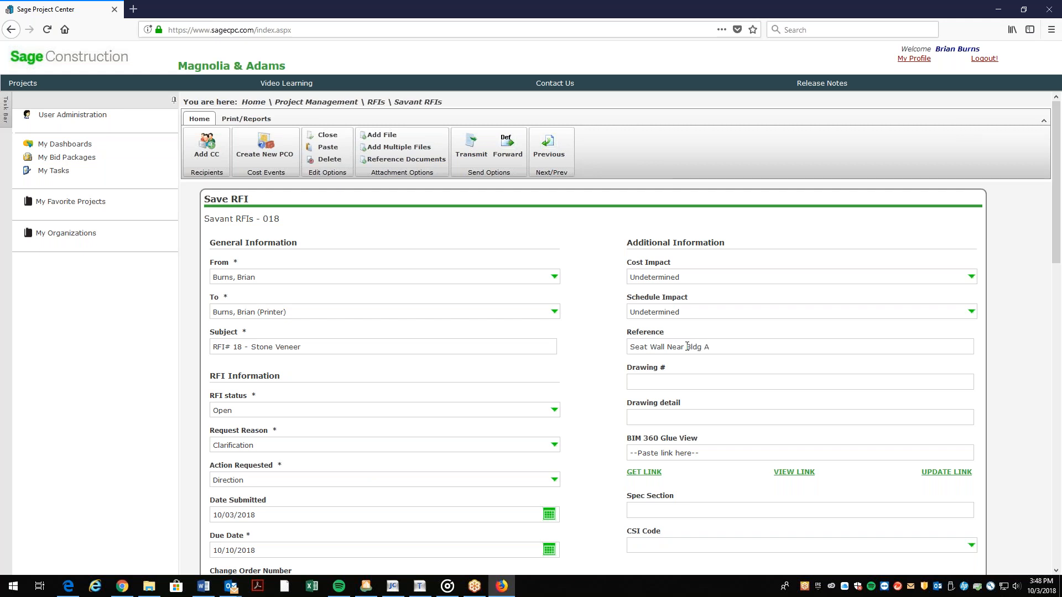
{"action": "left_click", "coordinate": [677, 379]}
{"action": "type", "text": "A"}
{"action": "type", "text": "1.1"}
{"action": "type", "text": "A"}
{"action": "type", "text": "1.1/"}
{"action": "type", "text": "8"}
Type the question 'Stone Veneer is shown to stop short of the top of seat wall. Is this correct?'.
{"action": "scroll", "coordinate": [690, 457], "scroll_direction": "down", "scroll_amount": 4}
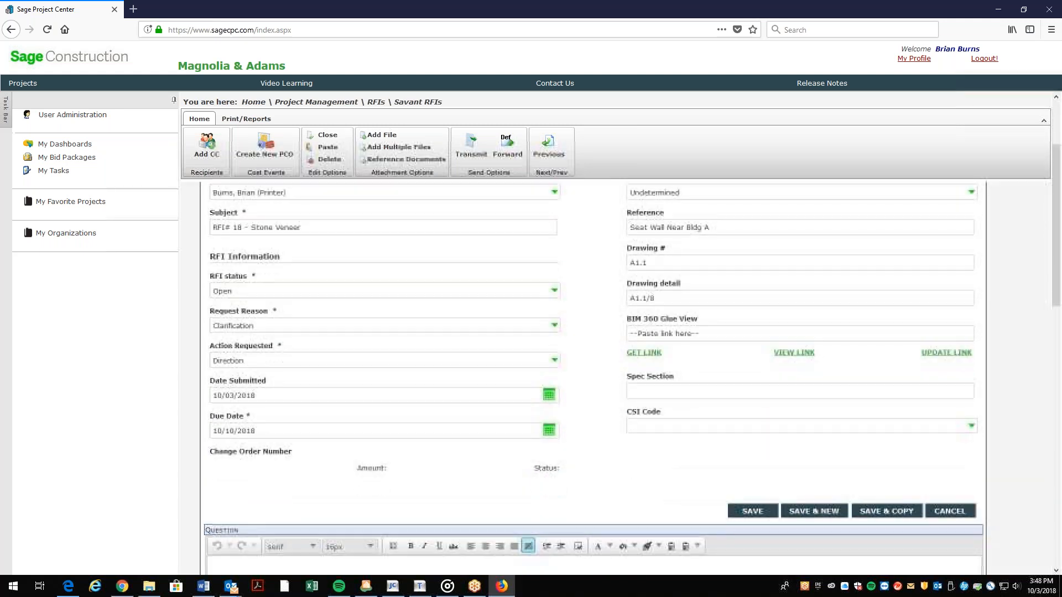
{"action": "left_click", "coordinate": [300, 466]}
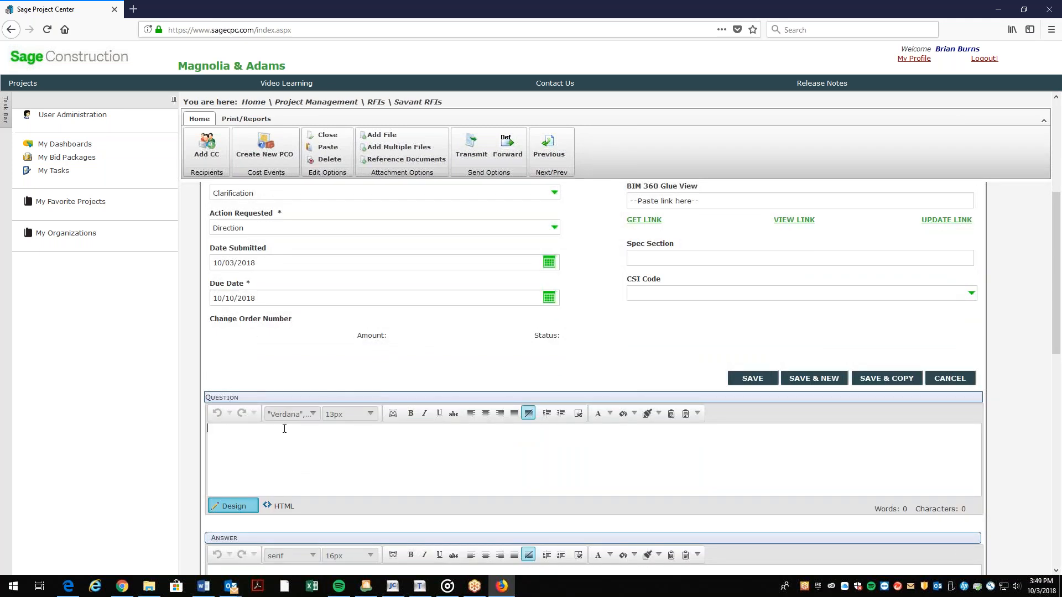
{"action": "type", "text": "Stone Veneer is shown to stop short of the "}
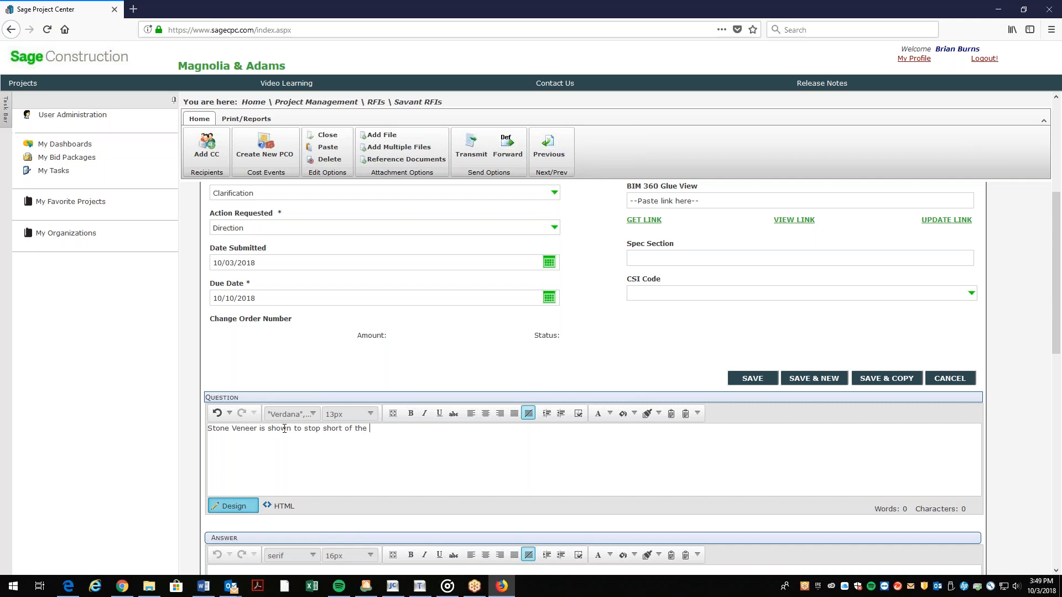
{"action": "type", "text": "top of seat wall. Is this correct?"}
{"action": "scroll", "coordinate": [753, 400], "scroll_direction": "down", "scroll_amount": 3}
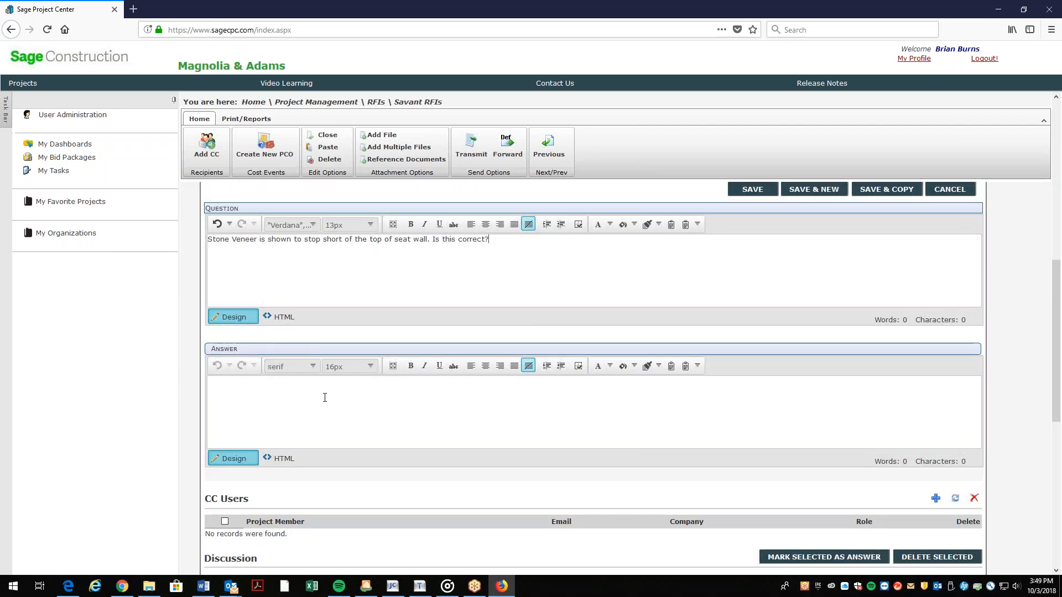
{"action": "scroll", "coordinate": [331, 409], "scroll_direction": "down", "scroll_amount": 2}
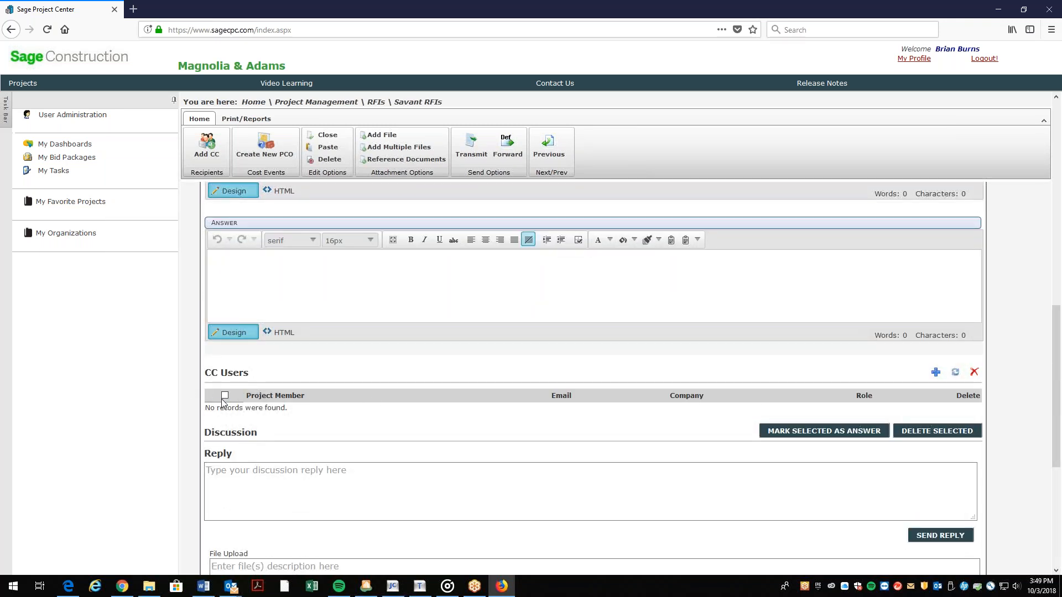
{"action": "scroll", "coordinate": [232, 388], "scroll_direction": "up", "scroll_amount": 15}
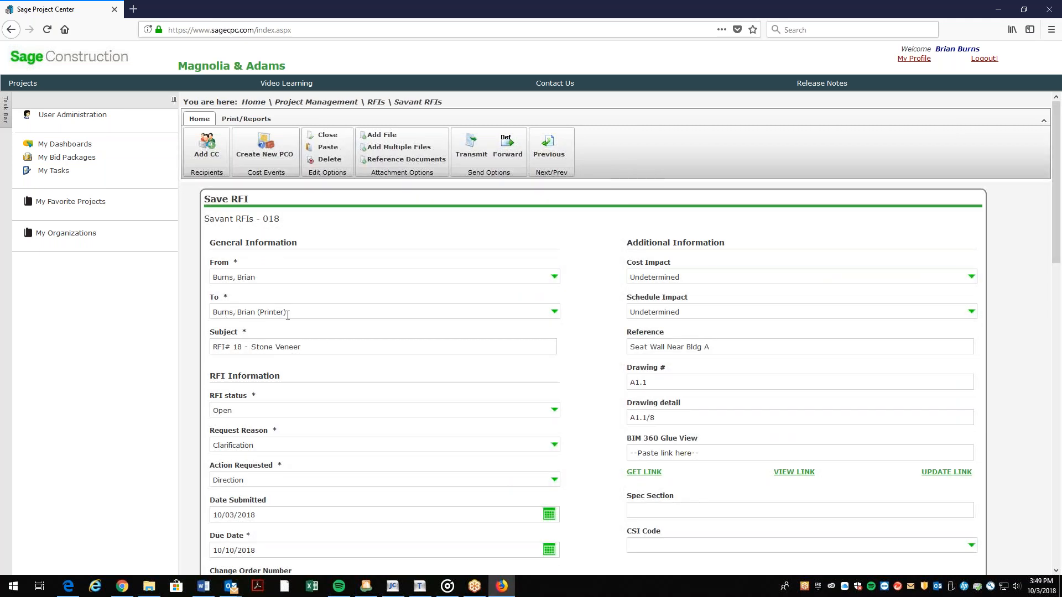
Add a Savant Construction Inc project member to the RFI's CC Users list.
{"action": "scroll", "coordinate": [288, 314], "scroll_direction": "down", "scroll_amount": 15}
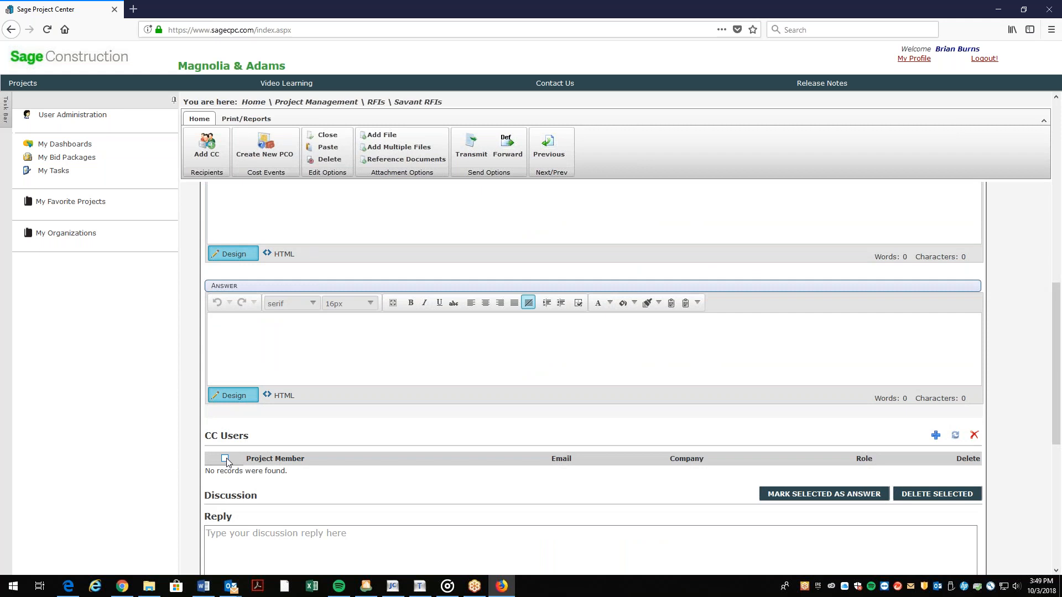
{"action": "left_click", "coordinate": [937, 437]}
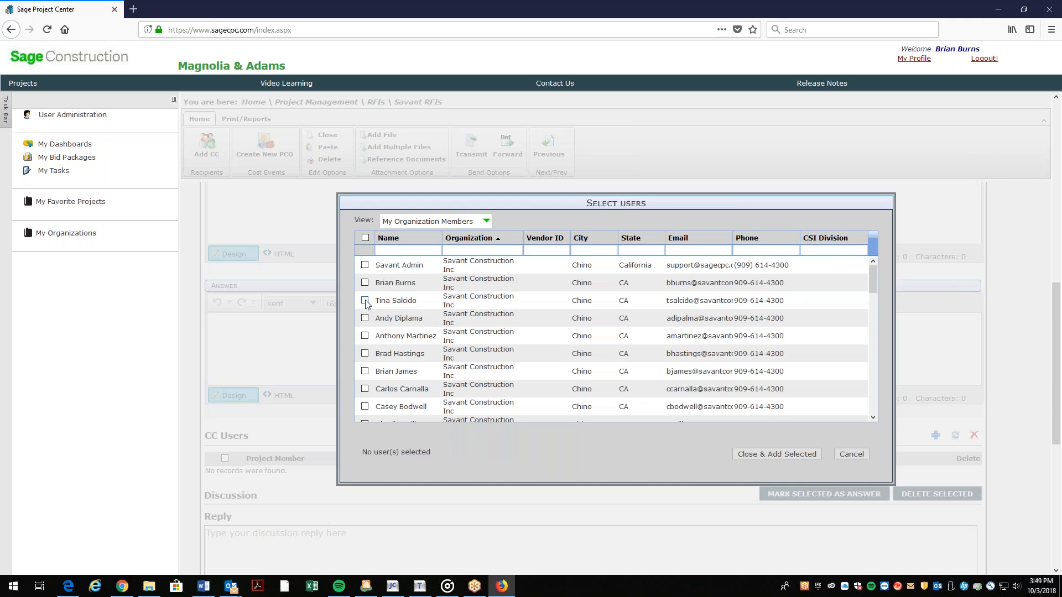
{"action": "left_click", "coordinate": [364, 300]}
{"action": "left_click", "coordinate": [774, 455]}
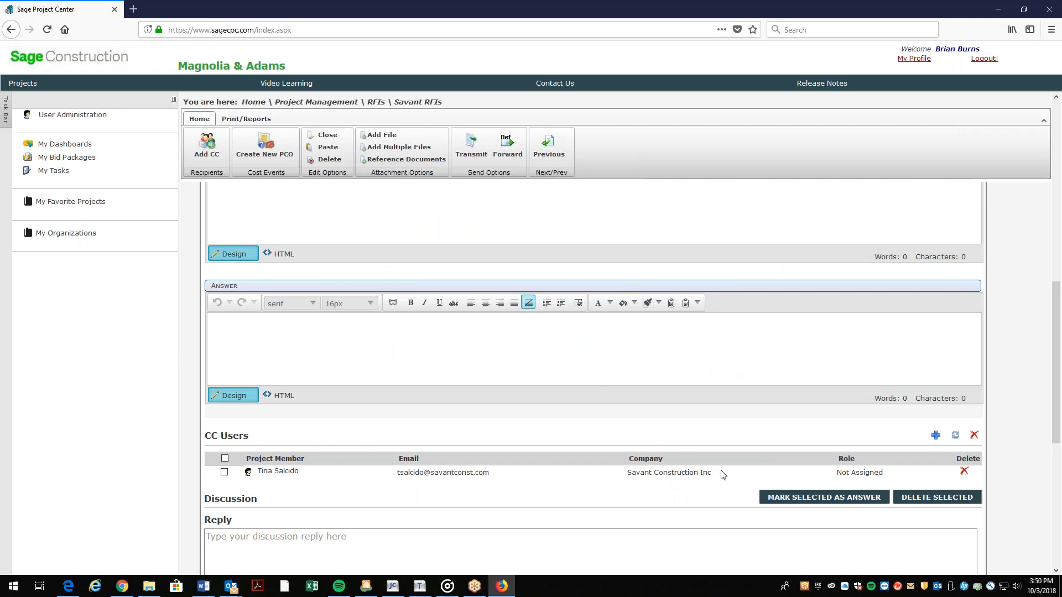
Upload 2016-02-09 06.29.09.jpg from the Oakbrook folder as an RFI attachment.
{"action": "scroll", "coordinate": [612, 489], "scroll_direction": "down", "scroll_amount": 4}
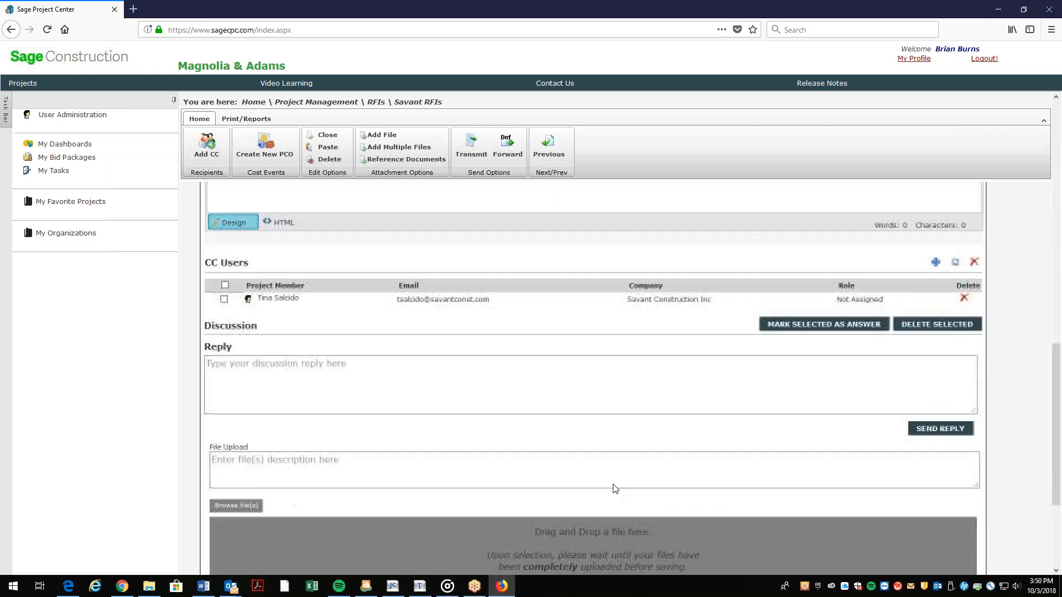
{"action": "scroll", "coordinate": [416, 467], "scroll_direction": "down", "scroll_amount": 2}
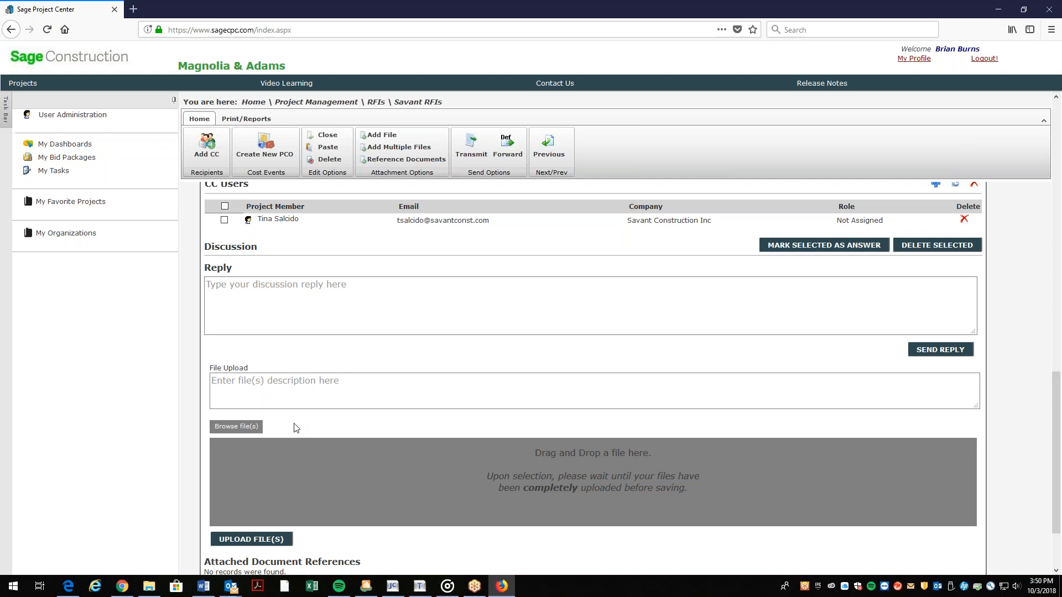
{"action": "left_click", "coordinate": [241, 426]}
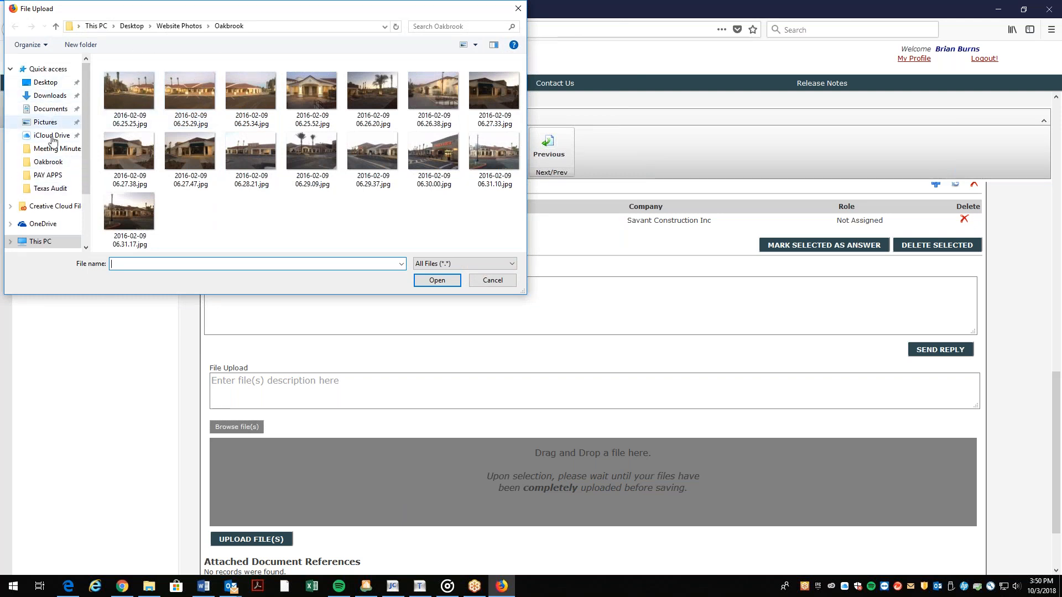
{"action": "left_click", "coordinate": [308, 172]}
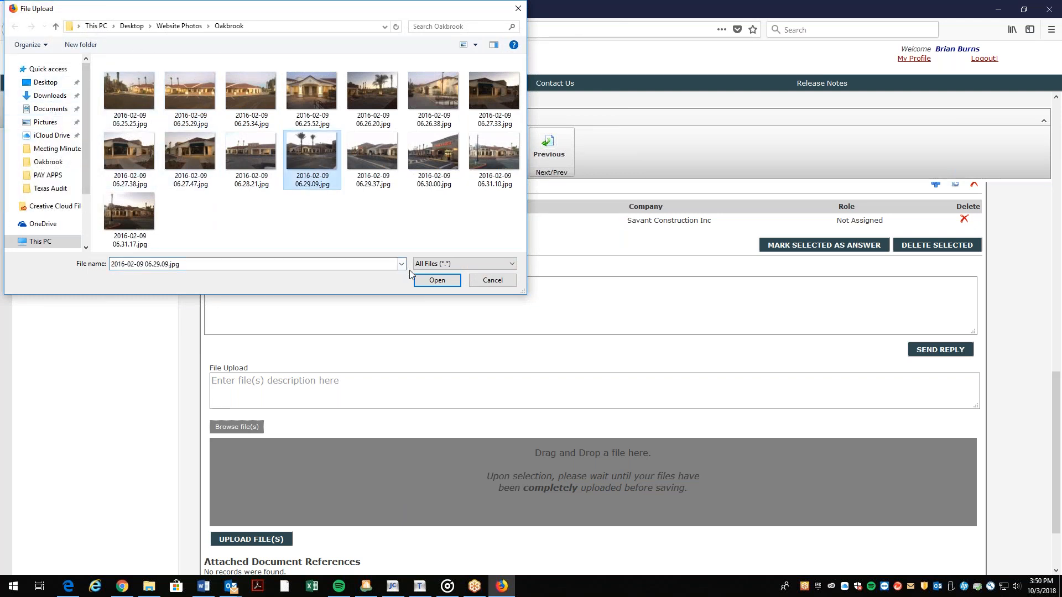
{"action": "left_click", "coordinate": [424, 281]}
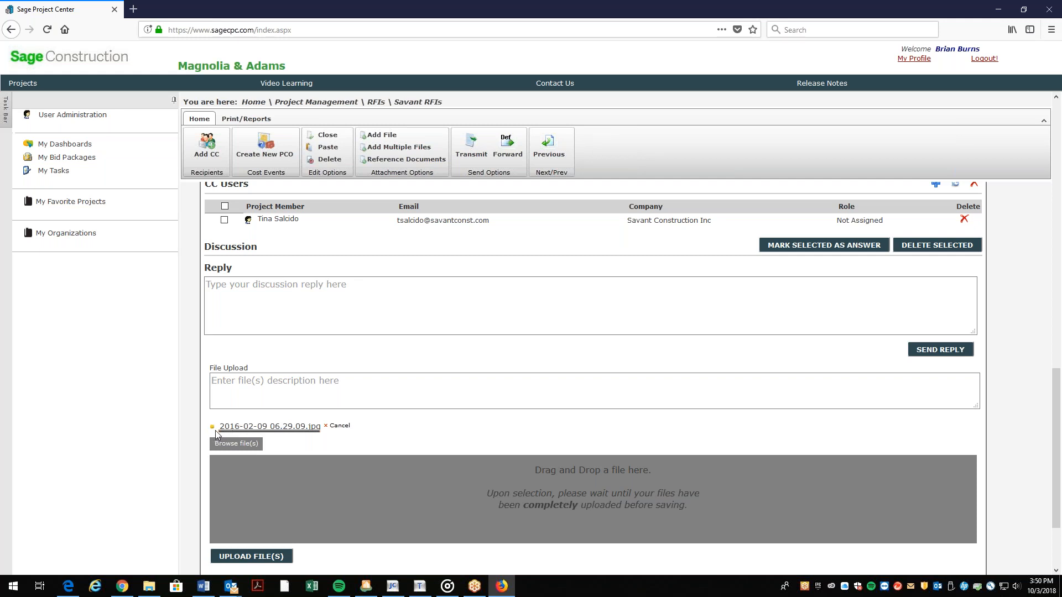
{"action": "left_click", "coordinate": [256, 558]}
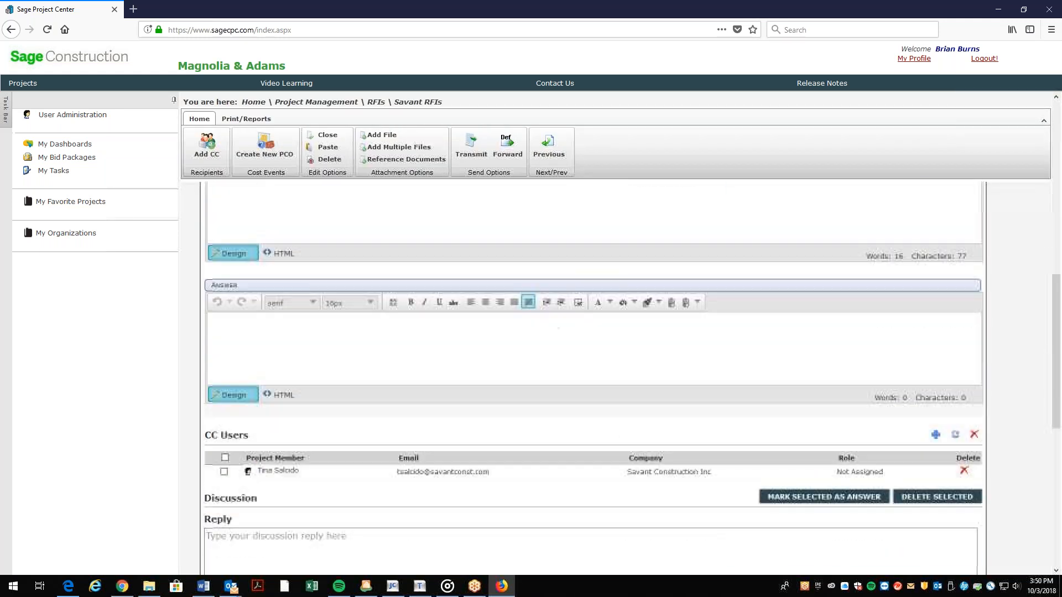
Confirm RFI 018 shows Open, transmitted 10/03/2018, in the RFI list, then switch to Gmail.
{"action": "scroll", "coordinate": [268, 480], "scroll_direction": "down", "scroll_amount": 7}
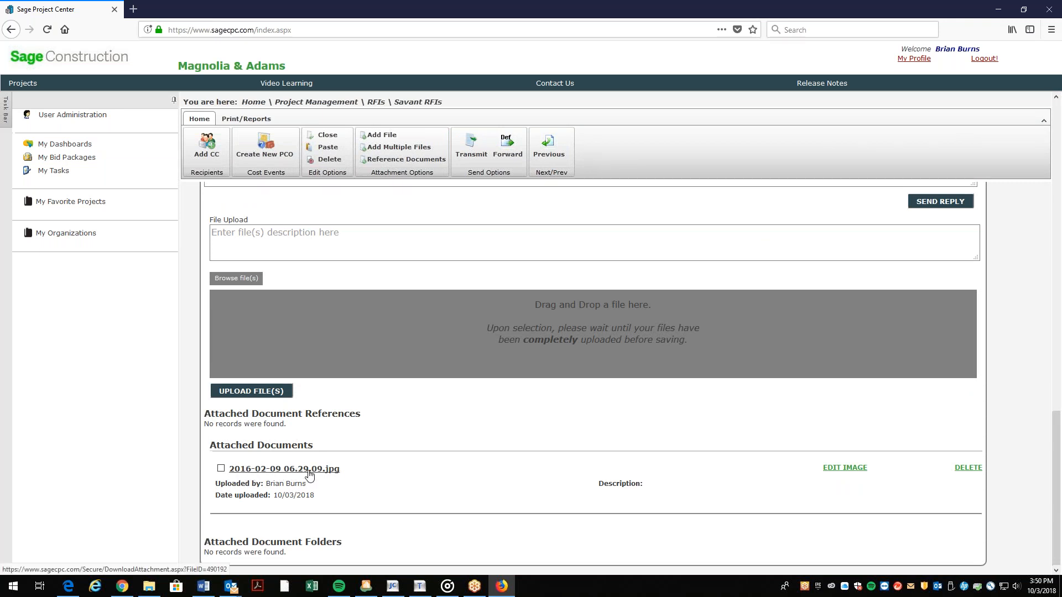
{"action": "scroll", "coordinate": [309, 476], "scroll_direction": "up", "scroll_amount": 6}
{"action": "scroll", "coordinate": [327, 526], "scroll_direction": "up", "scroll_amount": 2}
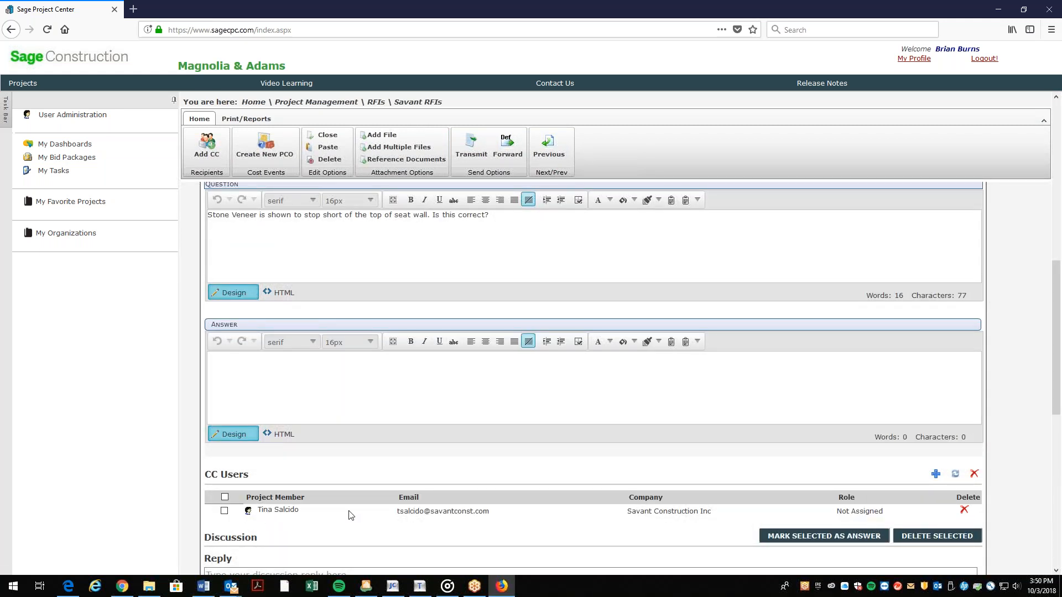
{"action": "scroll", "coordinate": [350, 514], "scroll_direction": "up", "scroll_amount": 3}
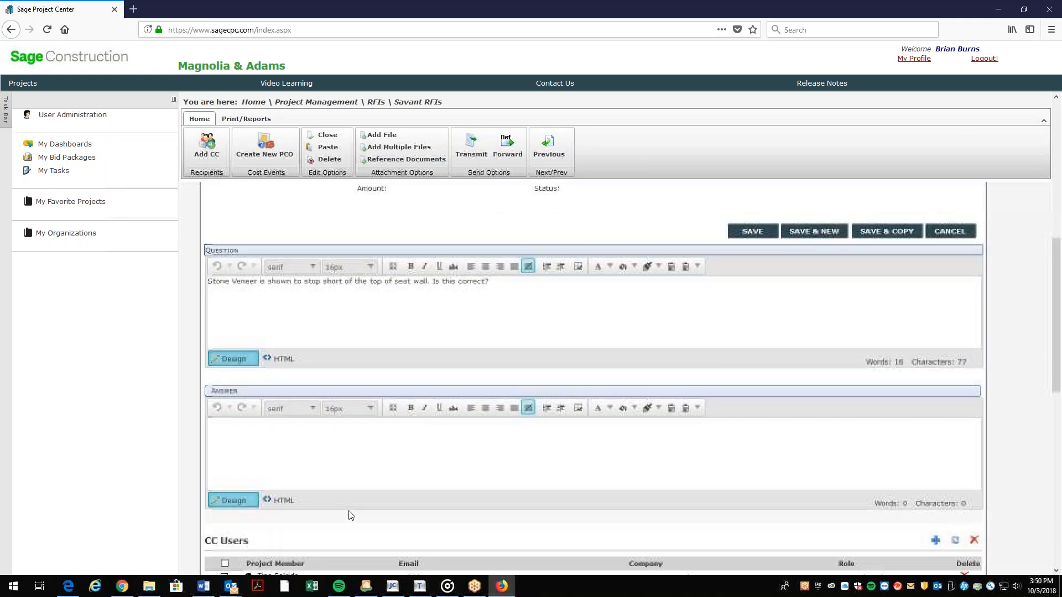
{"action": "scroll", "coordinate": [364, 375], "scroll_direction": "up", "scroll_amount": 6}
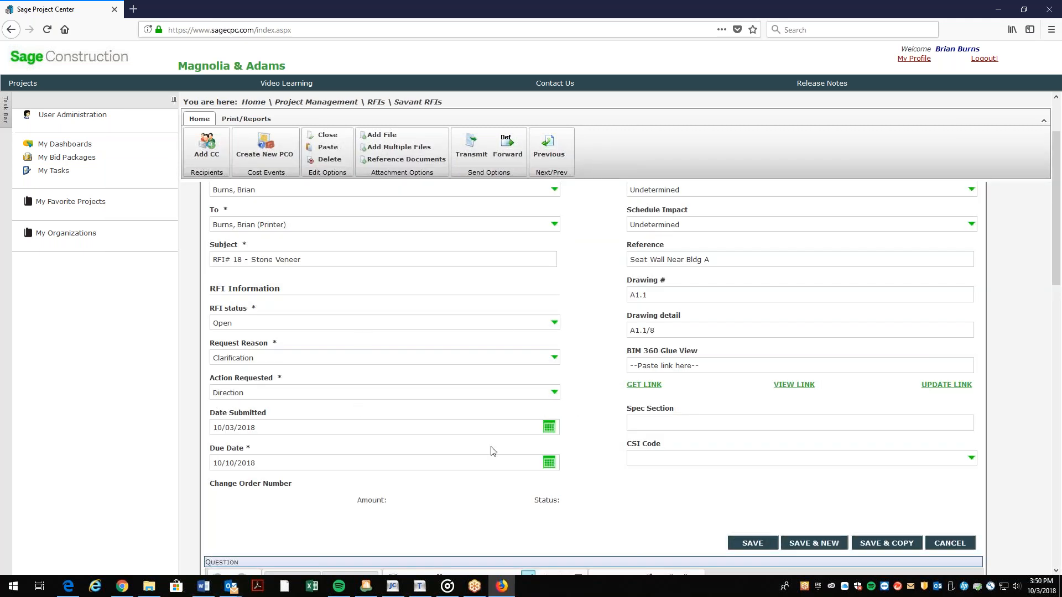
{"action": "scroll", "coordinate": [533, 490], "scroll_direction": "up", "scroll_amount": 2}
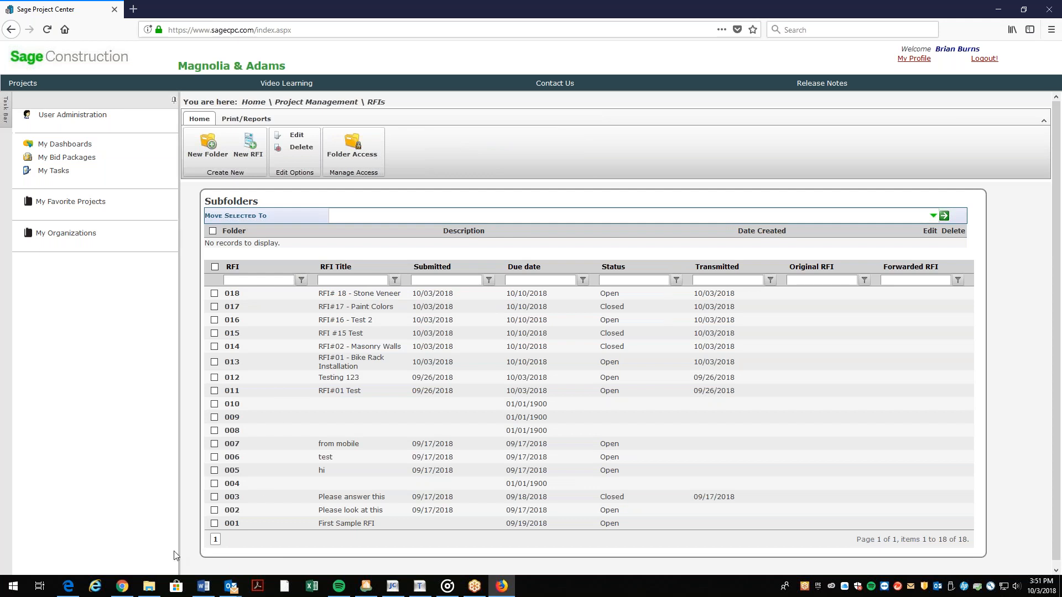
{"action": "left_click", "coordinate": [128, 590]}
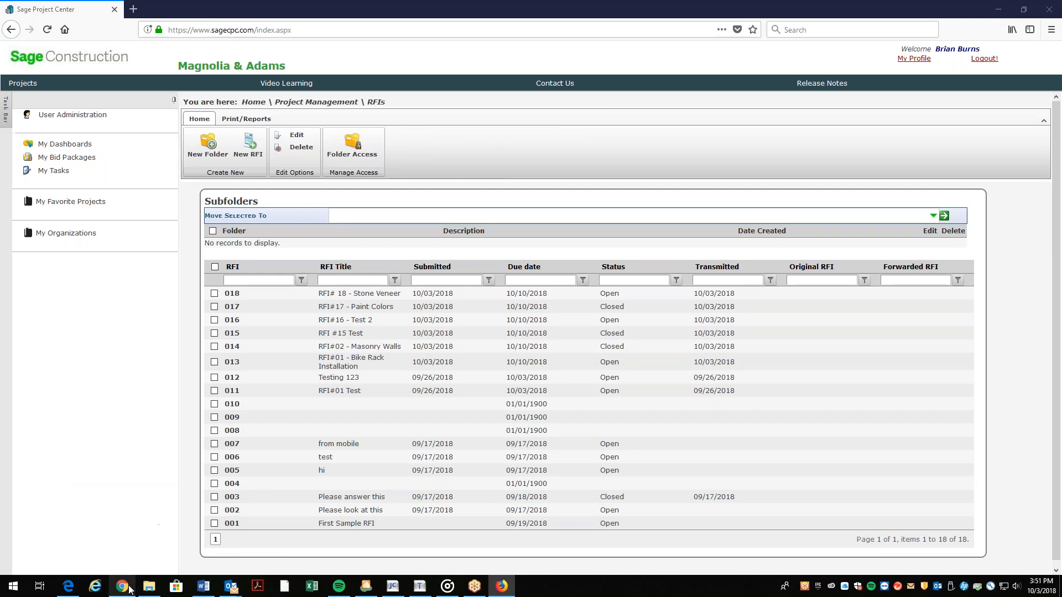
Read the 'New RFI - 018 - RFI# 18 - Stone Veneer' notification email, then return to Sage.
{"action": "left_click", "coordinate": [52, 128]}
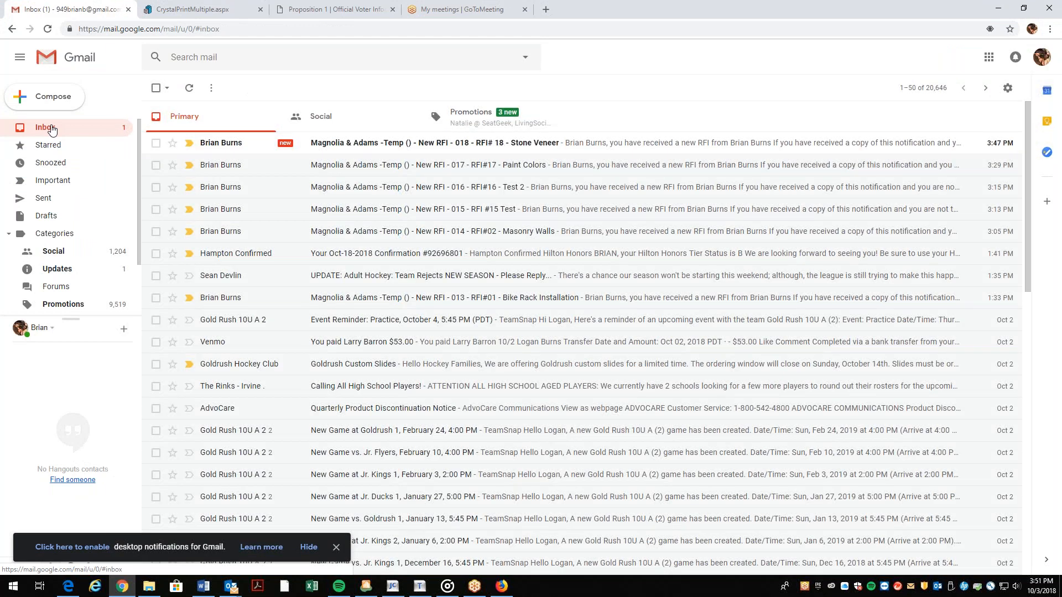
{"action": "left_click", "coordinate": [356, 149]}
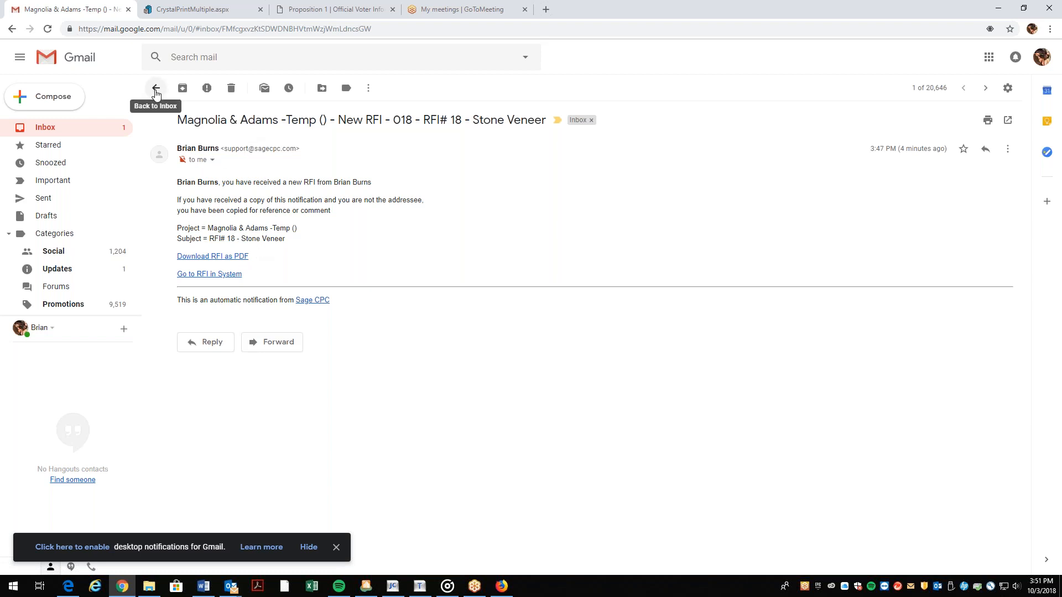
{"action": "left_click", "coordinate": [998, 8]}
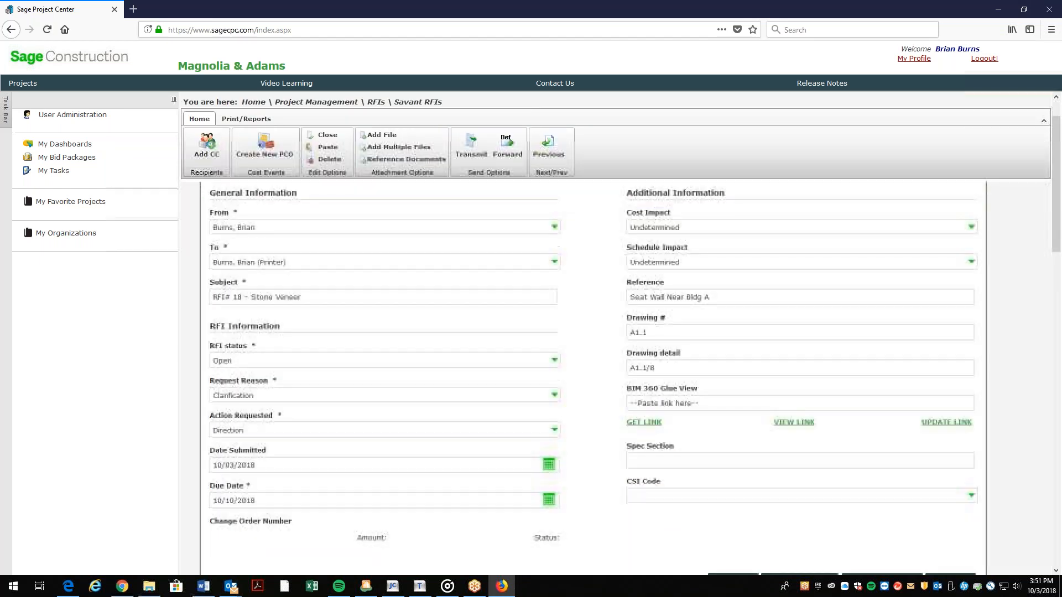
Enter the answer 'Please see attached response from Architect.' for RFI# 18.
{"action": "scroll", "coordinate": [341, 307], "scroll_direction": "down", "scroll_amount": 10}
{"action": "left_click", "coordinate": [343, 289]}
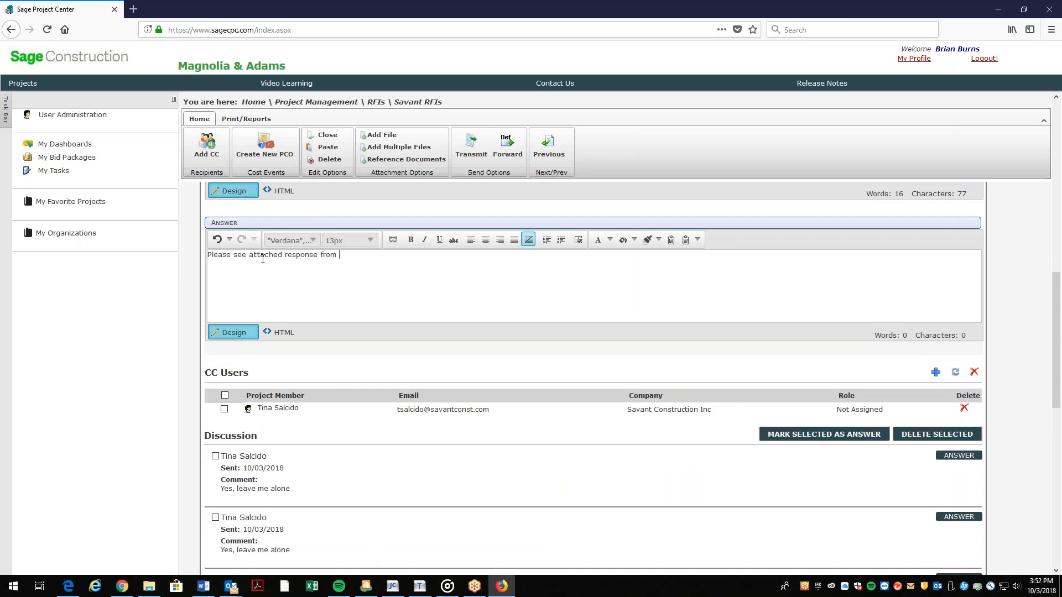
{"action": "type", "text": "itect."}
Attach and upload the photo 2016-02-09 06.30.00.jpg to the RFI.
{"action": "scroll", "coordinate": [342, 332], "scroll_direction": "down", "scroll_amount": 8}
{"action": "scroll", "coordinate": [346, 336], "scroll_direction": "down", "scroll_amount": 2}
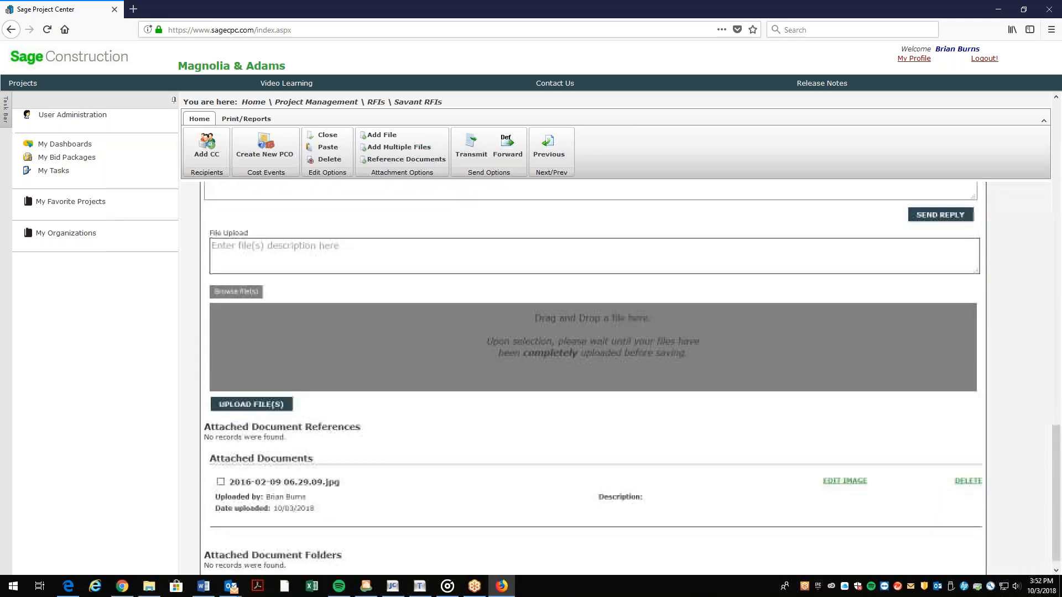
{"action": "left_click", "coordinate": [241, 280]}
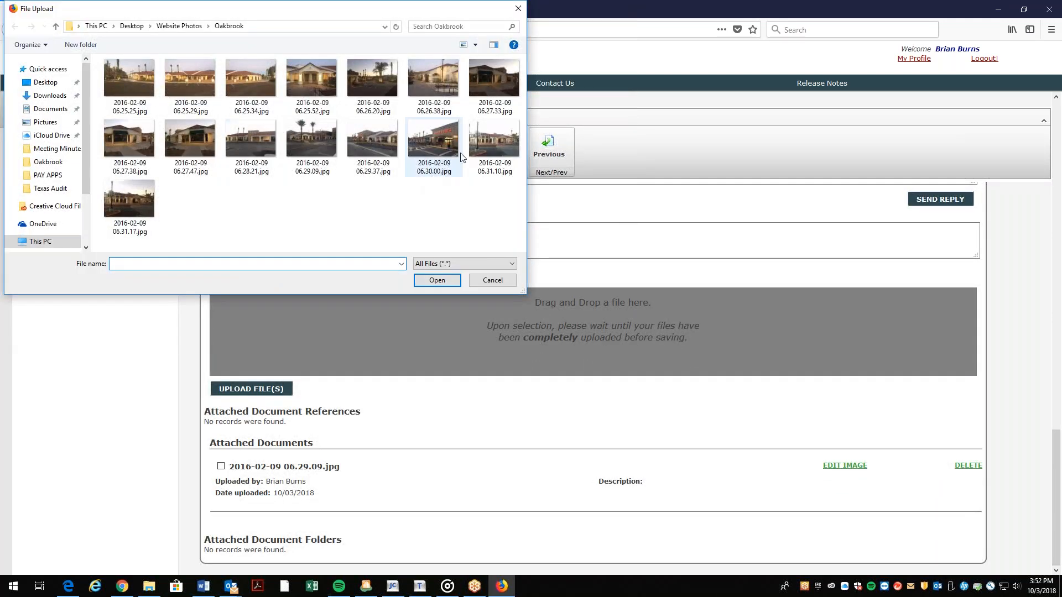
{"action": "left_click", "coordinate": [441, 137]}
{"action": "left_click", "coordinate": [436, 280]}
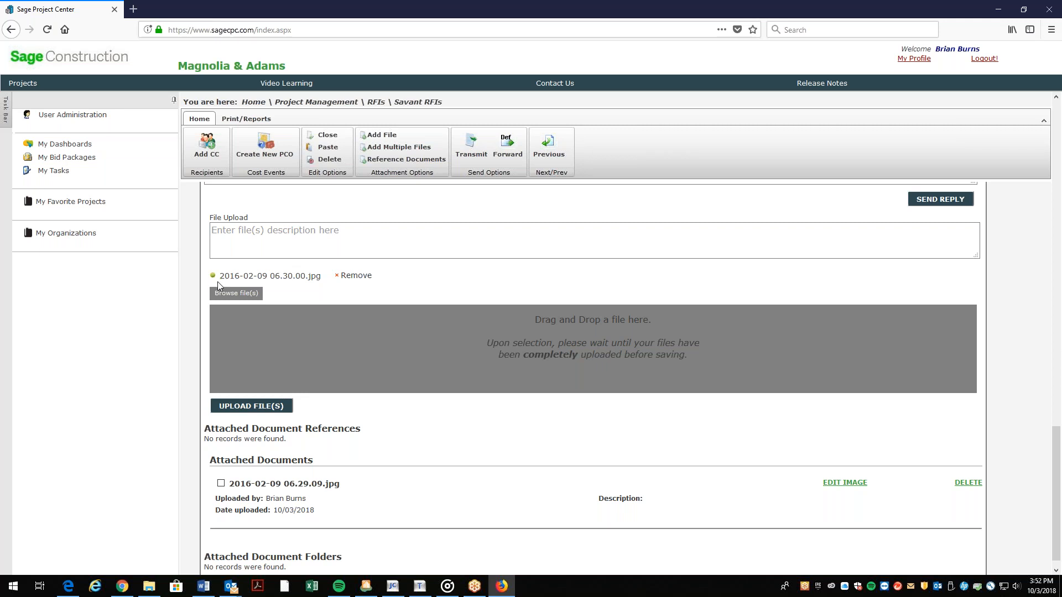
{"action": "left_click", "coordinate": [247, 403]}
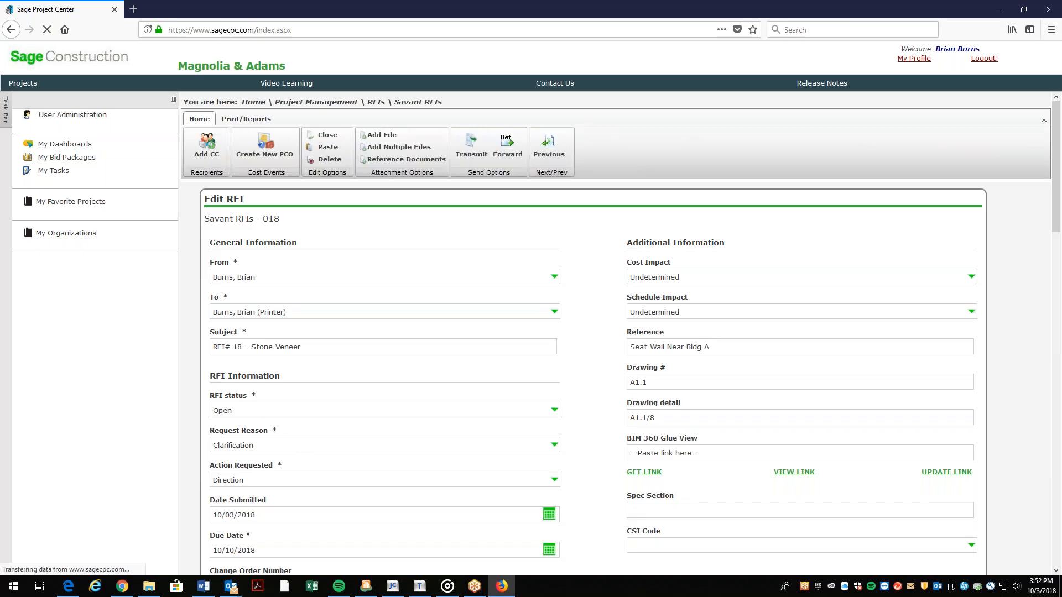
Verify both attached photos and the answer, then close RFI# 18 - Stone Veneer.
{"action": "scroll", "coordinate": [280, 354], "scroll_direction": "down", "scroll_amount": 7}
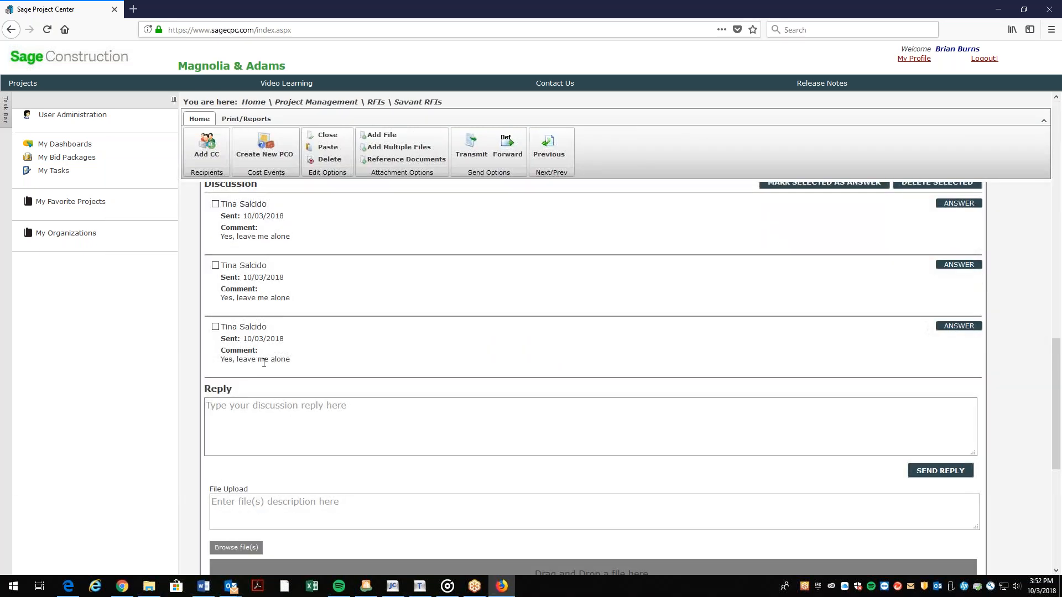
{"action": "scroll", "coordinate": [322, 434], "scroll_direction": "down", "scroll_amount": 5}
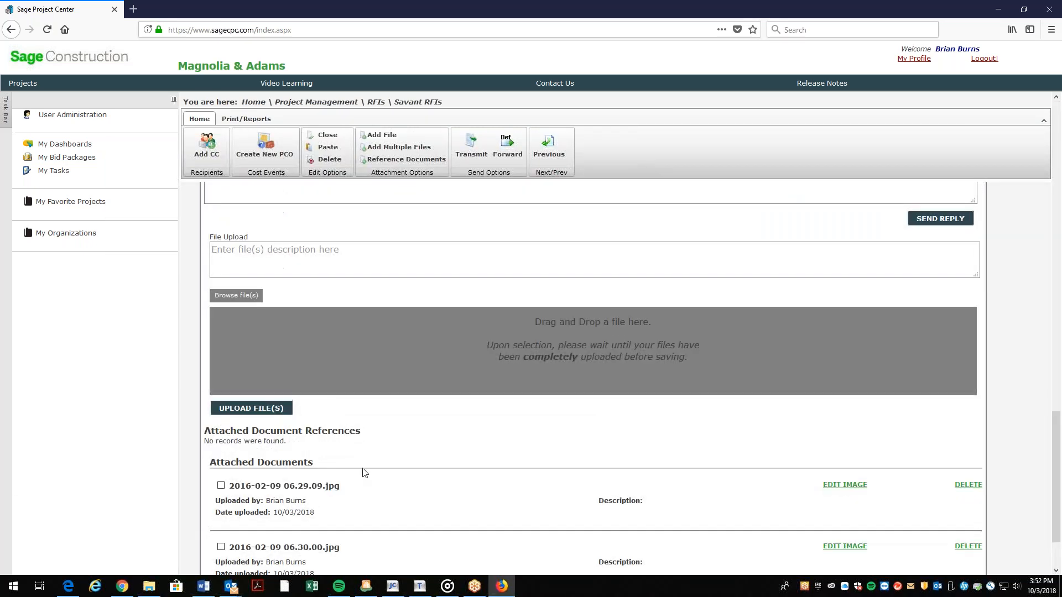
{"action": "scroll", "coordinate": [260, 503], "scroll_direction": "down", "scroll_amount": 2}
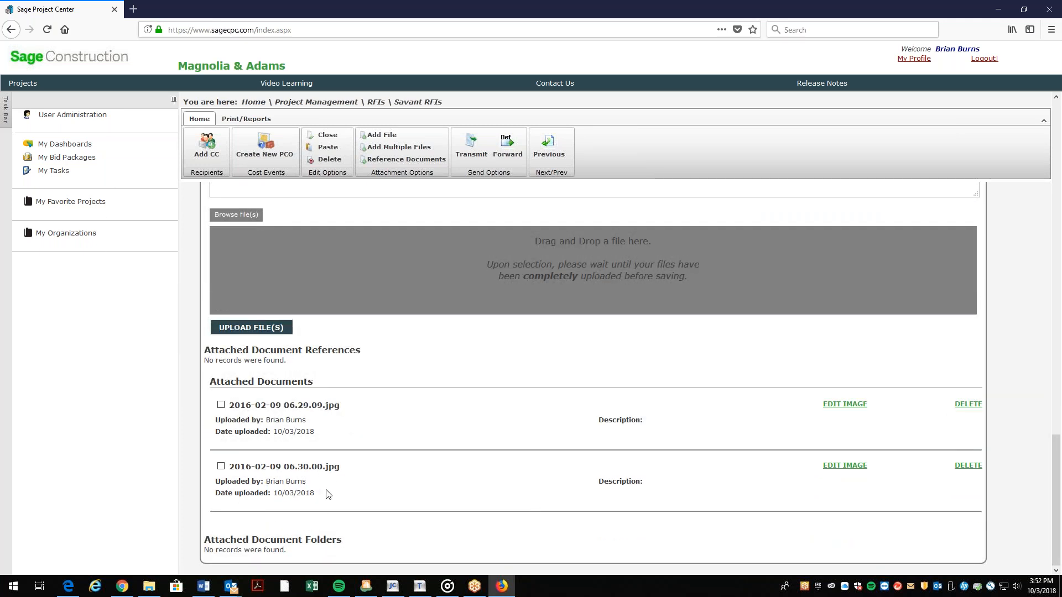
{"action": "scroll", "coordinate": [327, 494], "scroll_direction": "up", "scroll_amount": 15}
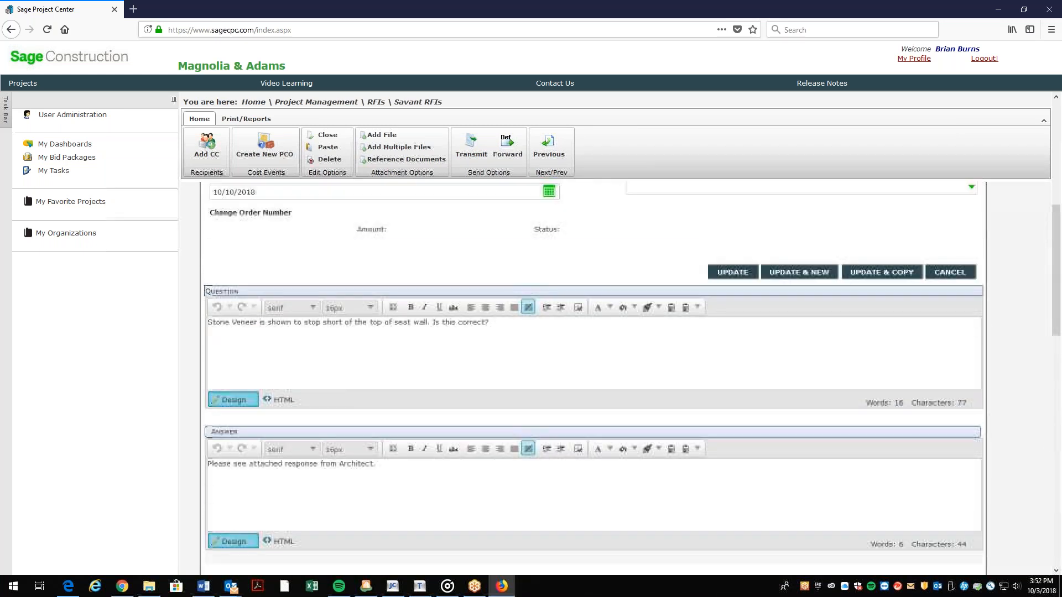
{"action": "scroll", "coordinate": [365, 459], "scroll_direction": "up", "scroll_amount": 5}
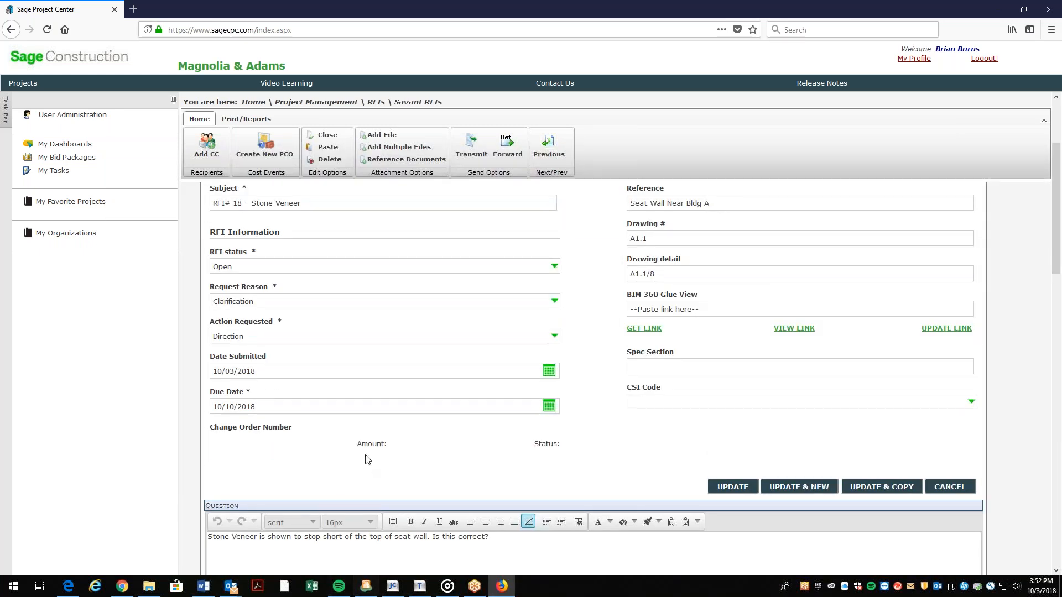
{"action": "left_click", "coordinate": [326, 136]}
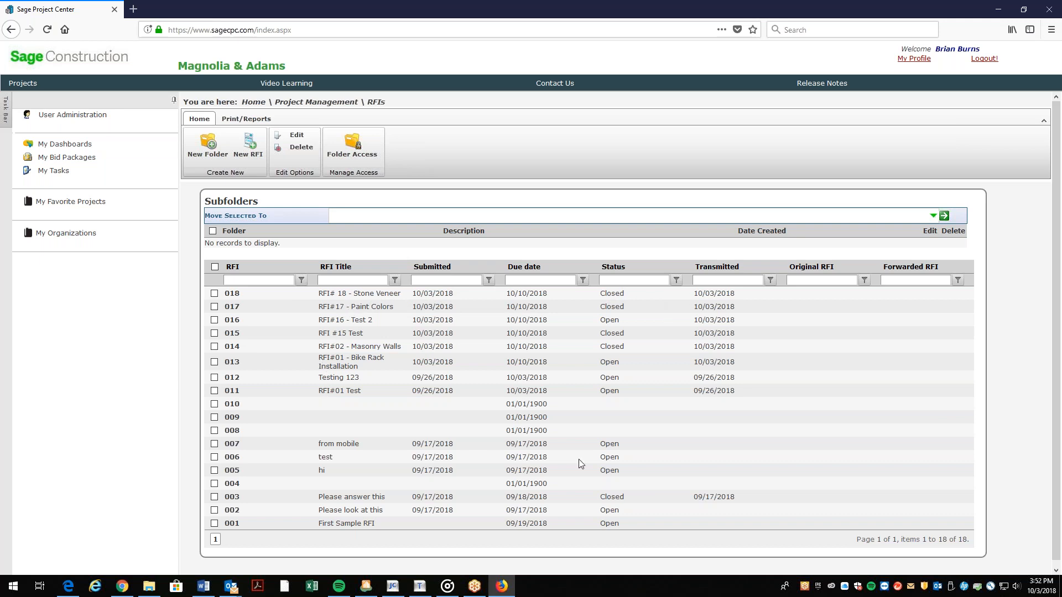
Generate the Request for Information Log report and review RFI 018 listed as Closed.
{"action": "left_click", "coordinate": [239, 119]}
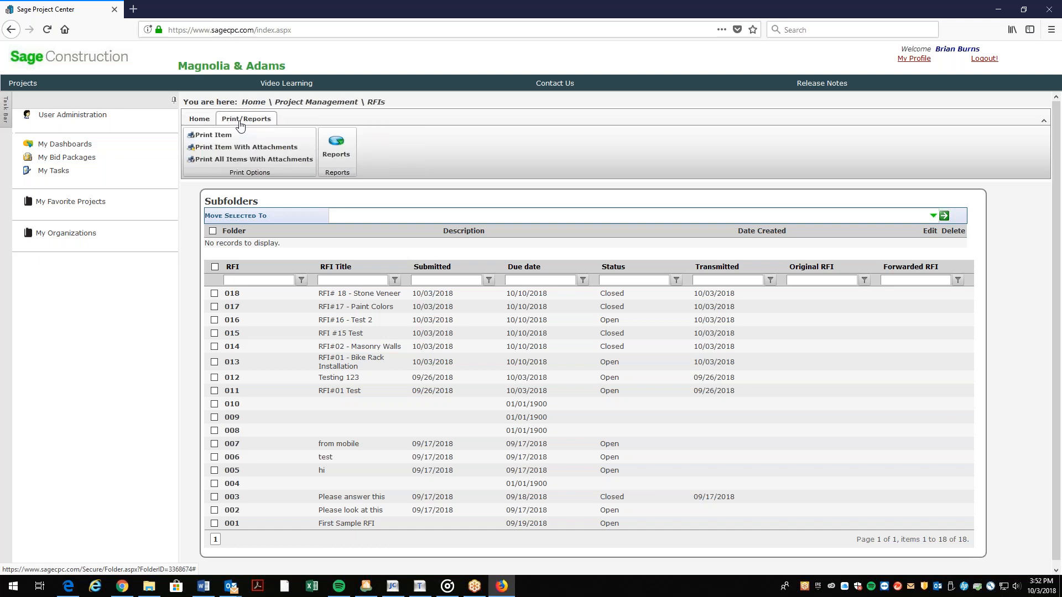
{"action": "left_click", "coordinate": [343, 147]}
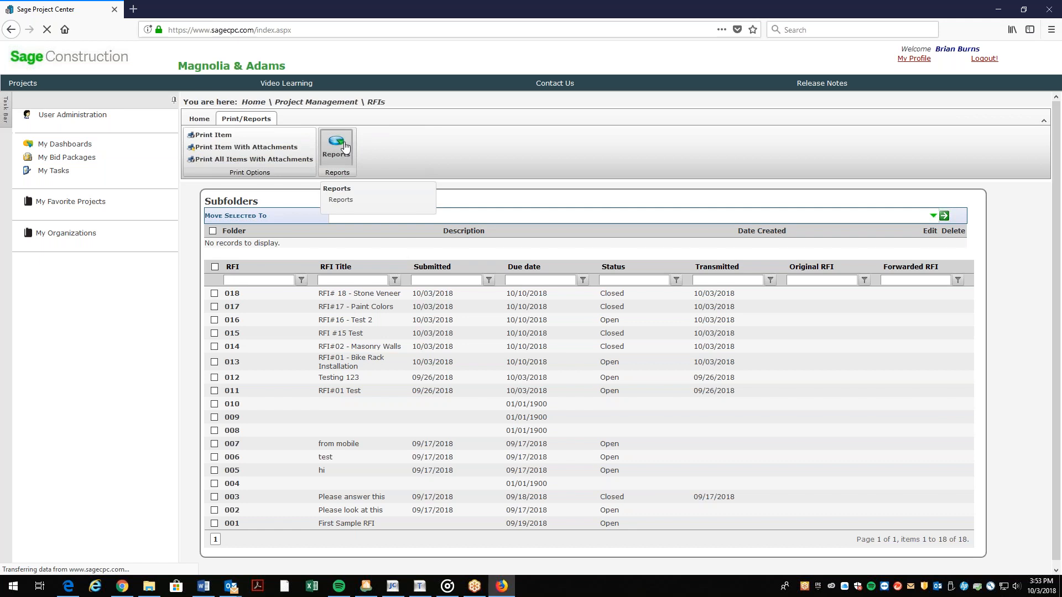
{"action": "left_click", "coordinate": [207, 146]}
{"action": "left_click", "coordinate": [205, 203]}
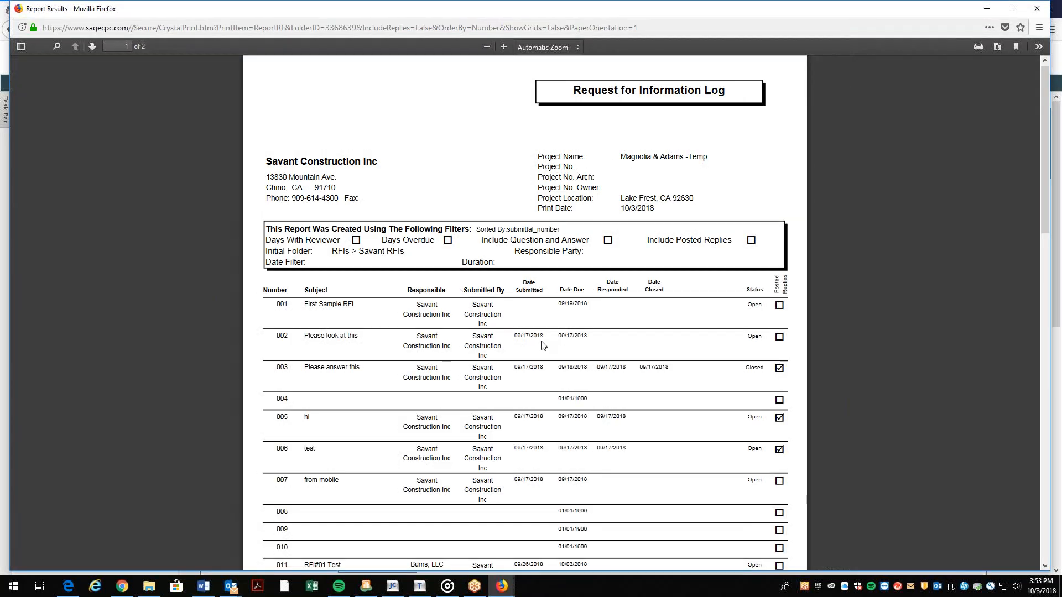
{"action": "scroll", "coordinate": [542, 346], "scroll_direction": "down", "scroll_amount": 6}
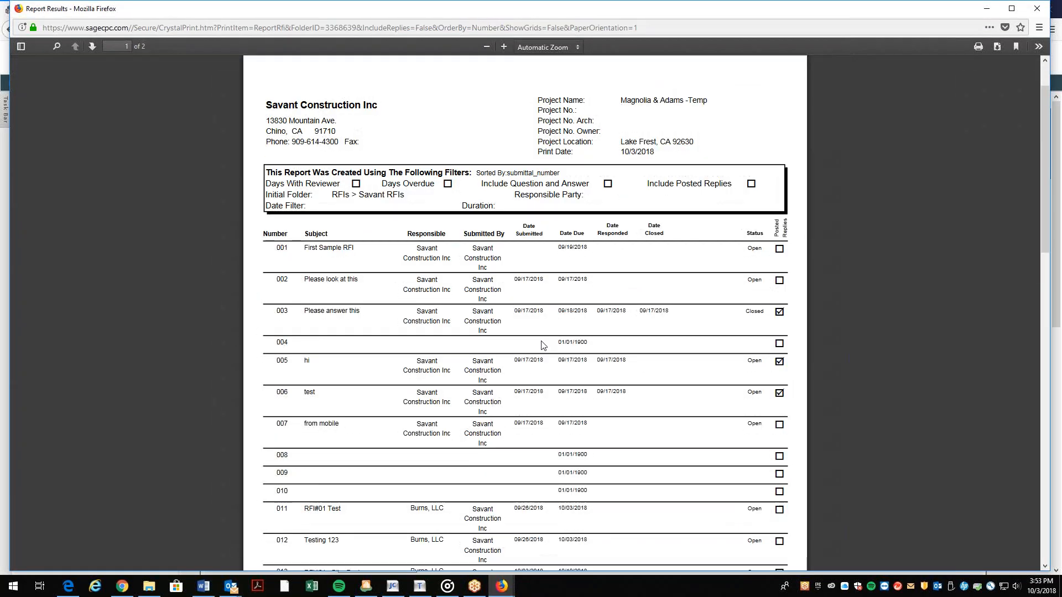
{"action": "scroll", "coordinate": [542, 346], "scroll_direction": "down", "scroll_amount": 5}
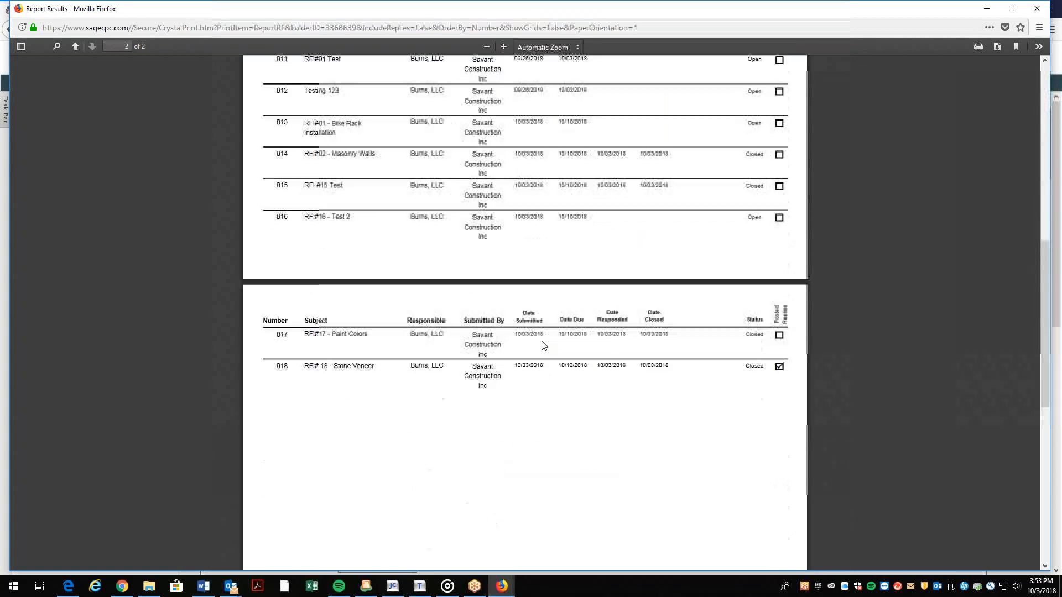
{"action": "scroll", "coordinate": [542, 346], "scroll_direction": "up", "scroll_amount": 6}
{"action": "scroll", "coordinate": [862, 164], "scroll_direction": "up", "scroll_amount": 6}
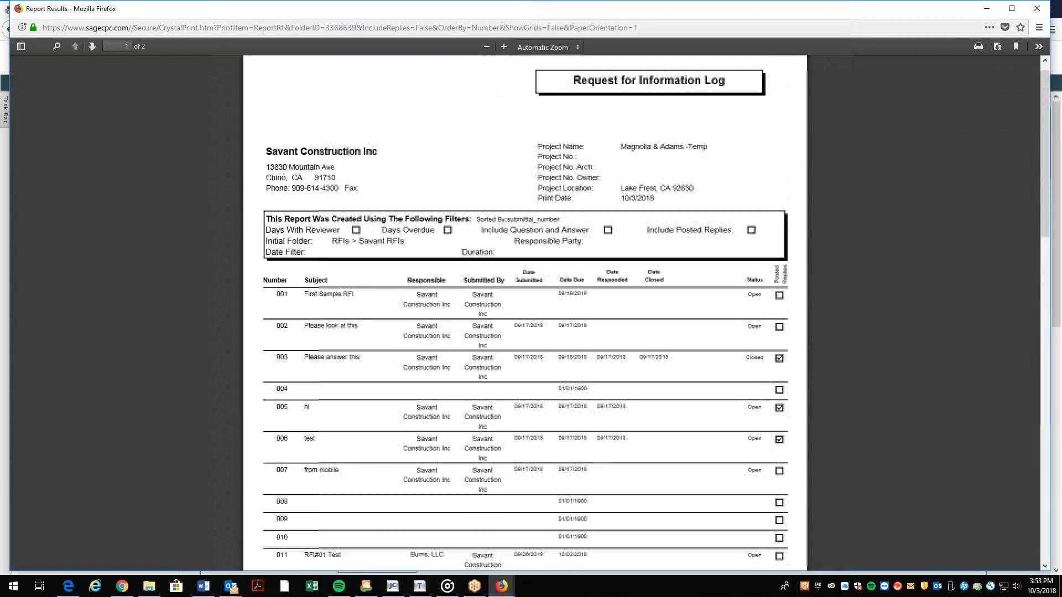
Regenerate the RFI log report, then close it and return to the report settings page.
{"action": "left_click", "coordinate": [1034, 13]}
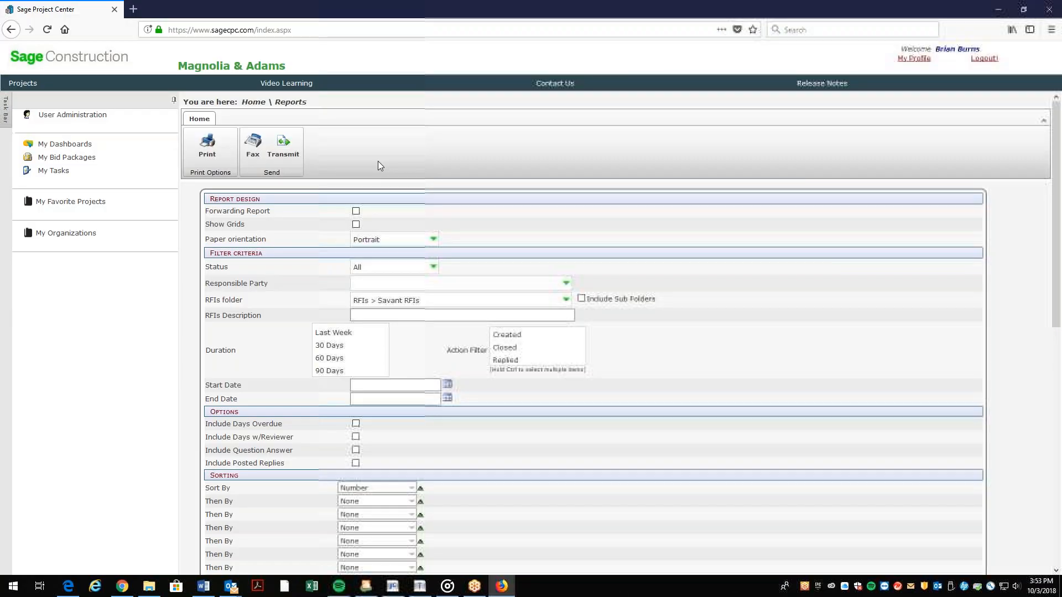
{"action": "left_click", "coordinate": [211, 155]}
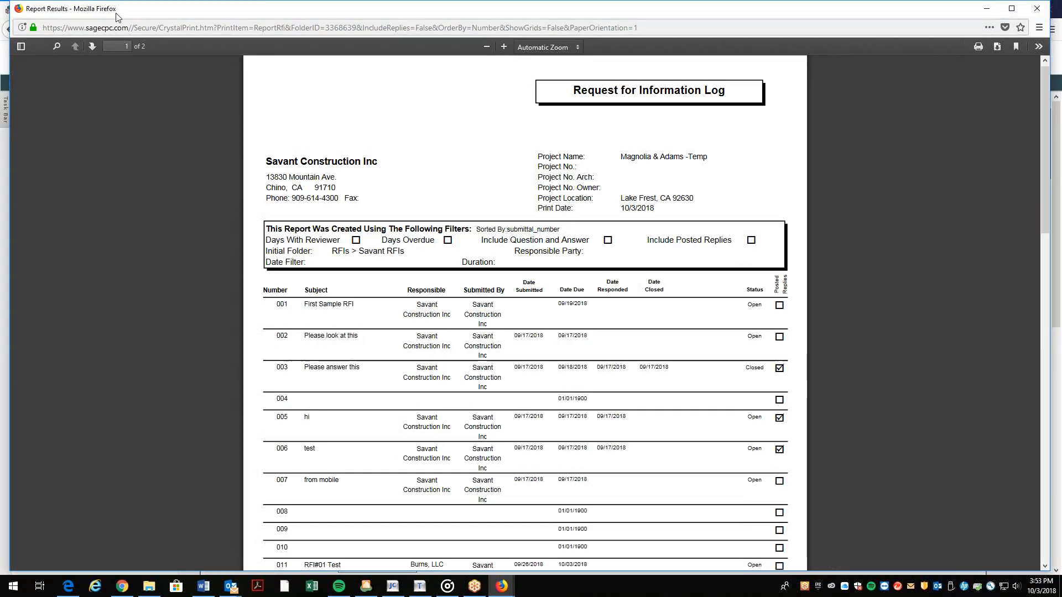
{"action": "left_click", "coordinate": [1044, 10]}
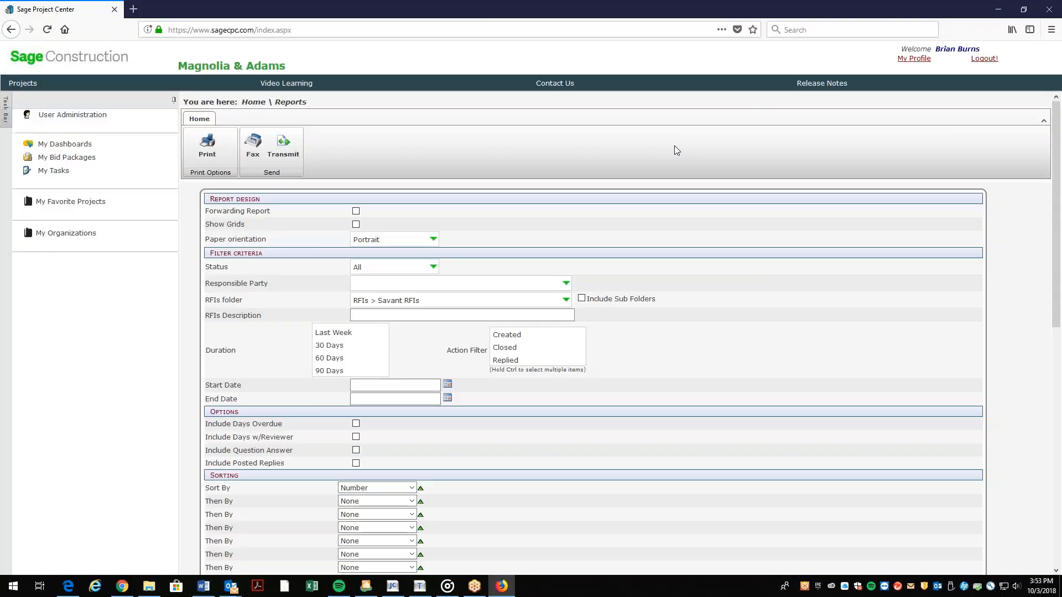
{"action": "left_click", "coordinate": [721, 31]}
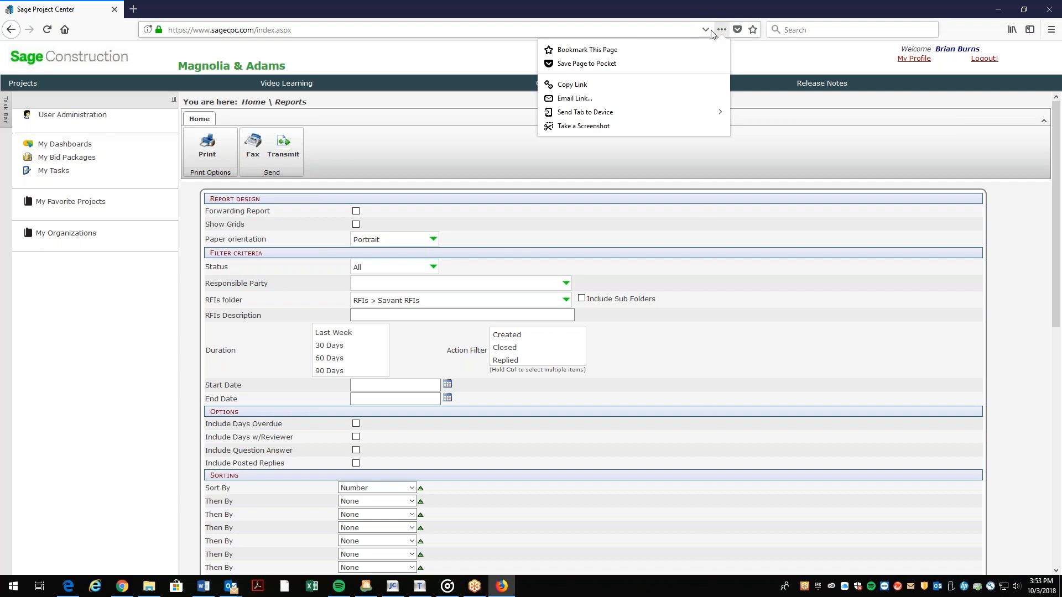
{"action": "left_click", "coordinate": [739, 31]}
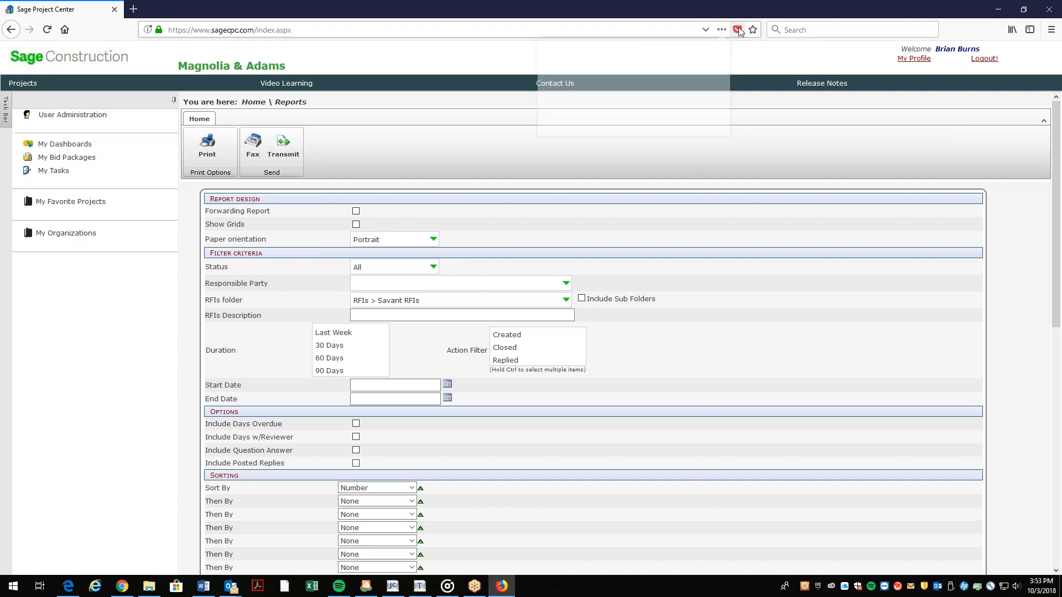
{"action": "left_click", "coordinate": [697, 35]}
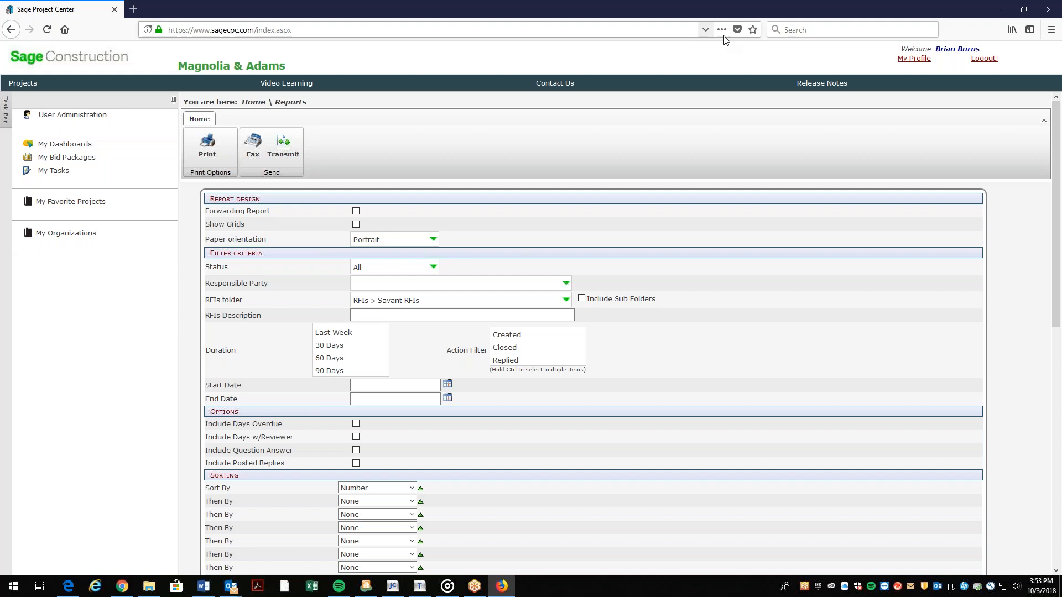